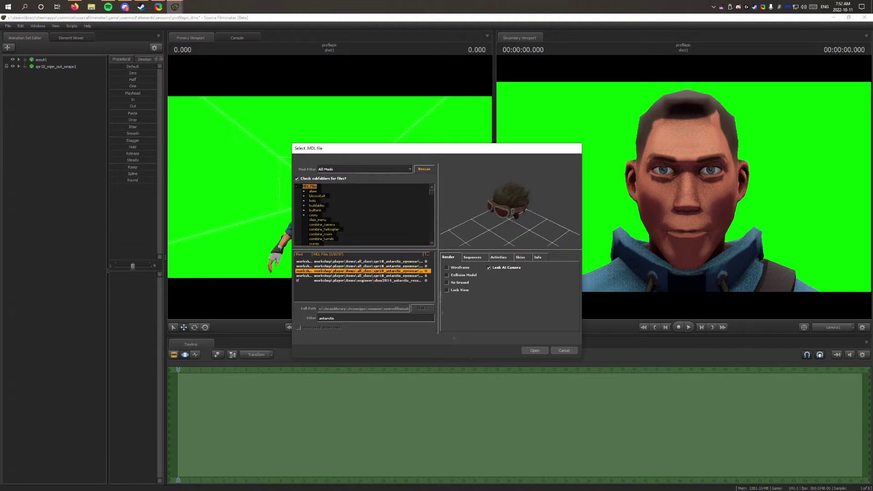
- Add the spr18_antarctic_eyewear_scout model and tint its hair purple with the model coloring script
left_click(47, 74)
right_click(47, 74)
left_click(47, 74)
right_click(44, 74)
mouse_move(73, 148)
left_click(124, 170)
left_click(409, 272)
left_click(422, 284)
- Try adding a glasses model for the scout using the filter "sweet shades"
right_click(41, 60)
left_click(69, 155)
type("sweet shades")
key("Return")
left_click(62, 81)
right_click(61, 80)
left_click(79, 175)
- Add the fwk_scout_3d glasses model to the session and lock it onto the scout
right_click(41, 59)
left_click(69, 155)
type("scop")
key("Return")
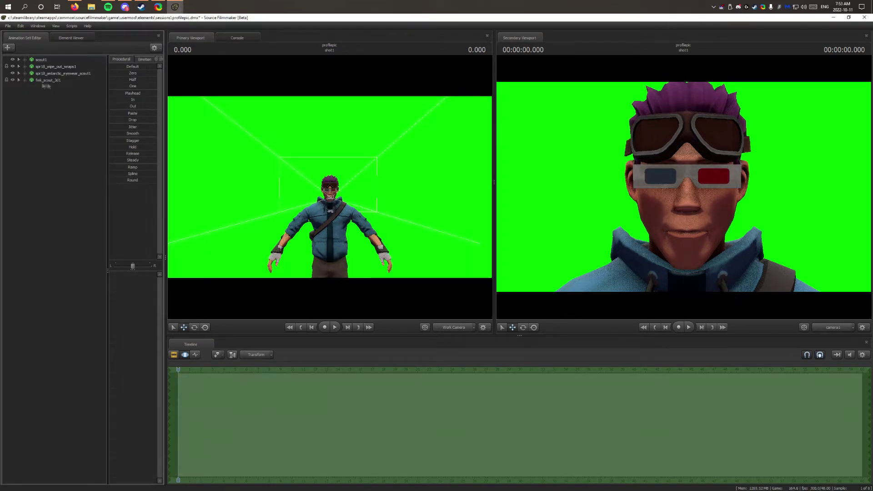
- Set the skin of the 3D glasses to 1
right_click(49, 80)
mouse_move(84, 172)
left_click(117, 178)
- Unlock the 3D glasses' transforms and tint the model with the coloring rig script
right_click(49, 80)
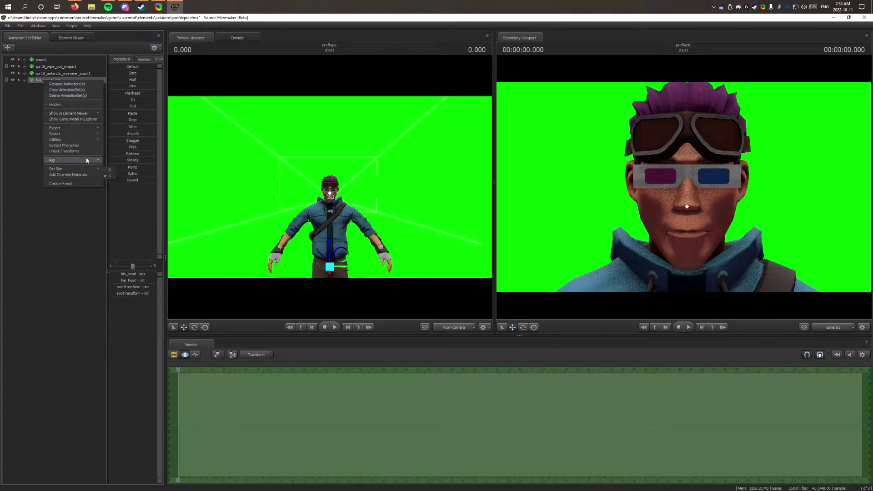
right_click(39, 82)
mouse_move(68, 155)
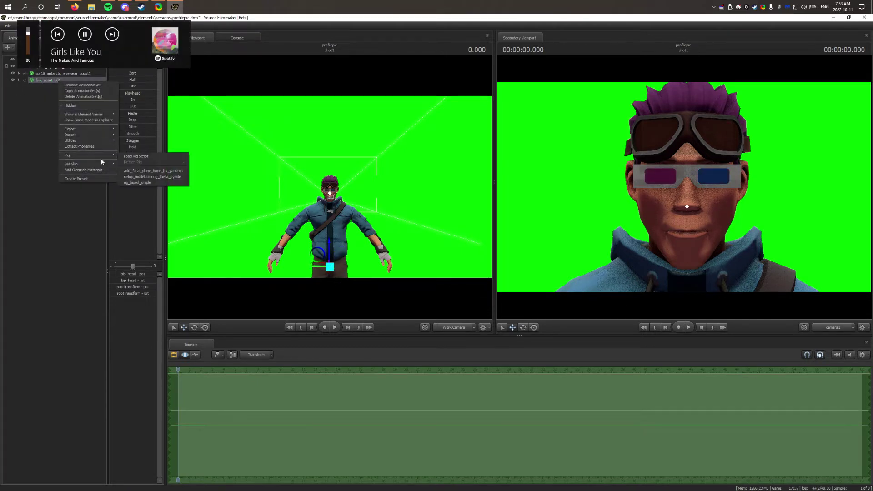
left_click(141, 156)
left_click(422, 237)
left_click(410, 277)
left_click(477, 258)
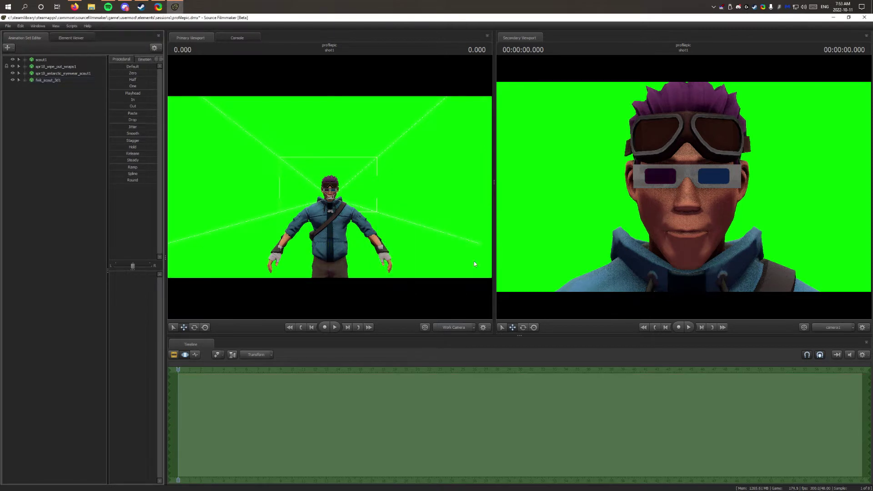
- Rerun the coloring script on the 3D glasses with the paint A Deep Commitment to Purple
right_click(49, 81)
mouse_move(69, 153)
left_click(132, 177)
left_click(422, 236)
left_click(410, 277)
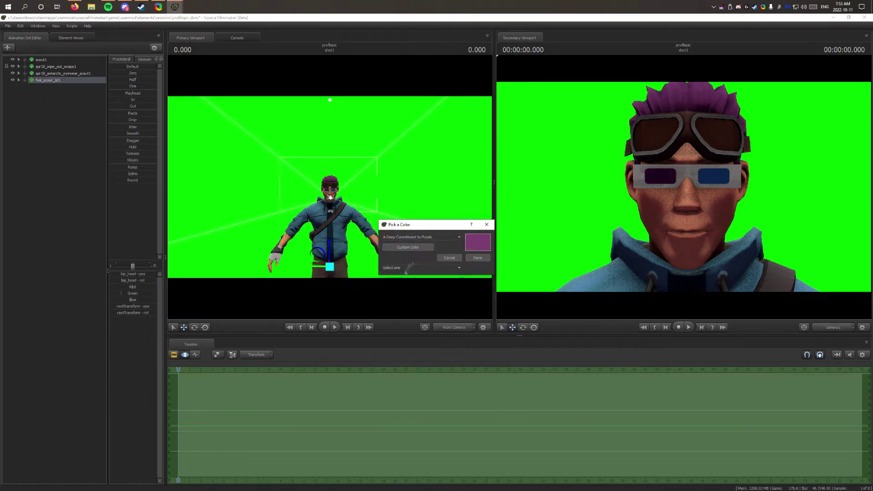
left_click(477, 258)
right_click(37, 174)
left_click(73, 184)
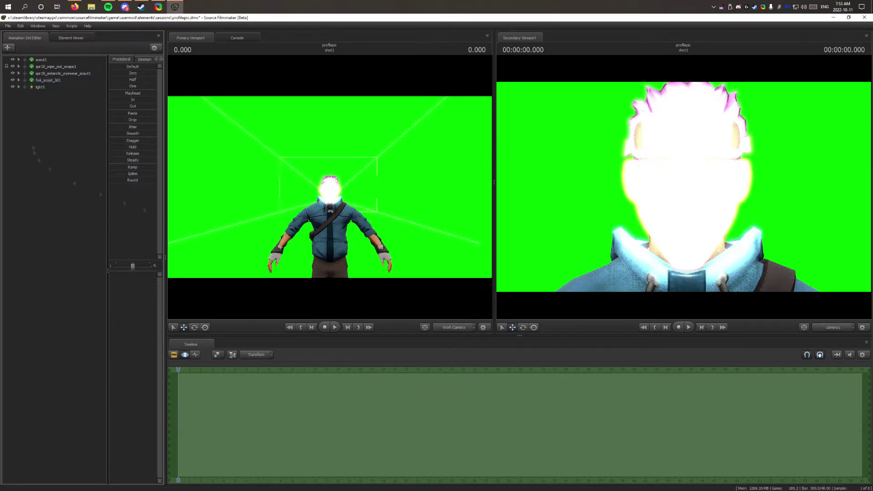
key("ctrl+z")
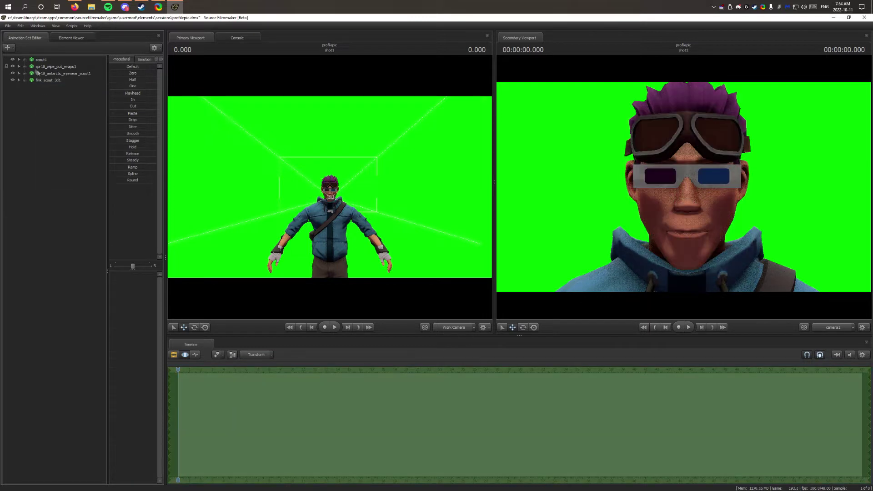
- Unlock the spr18_wipe_out_wraps model and tint its undershirt purple with the coloring script
left_click(38, 66)
right_click(53, 67)
left_click(76, 120)
right_click(57, 67)
left_click(72, 154)
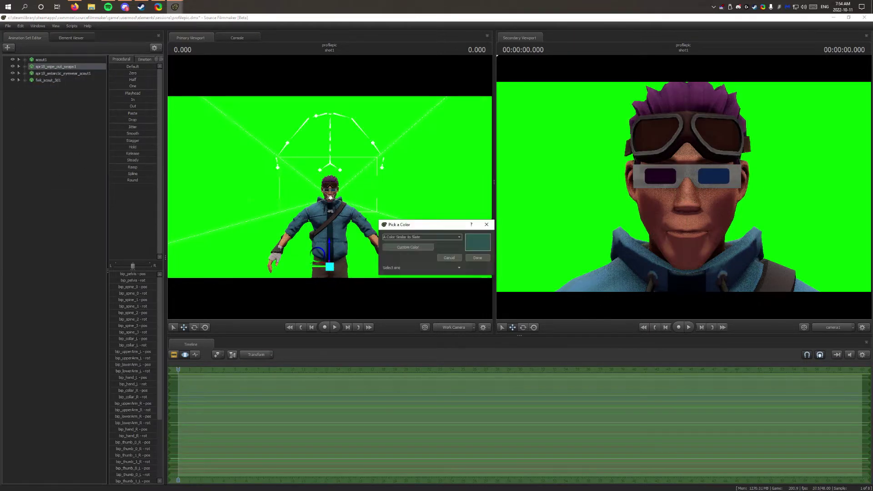
left_click(475, 258)
- Lock the eyewear and 3D glasses to scout1, leaving the wipe-out wraps unlocked with their left arm bones selected
left_click(41, 60)
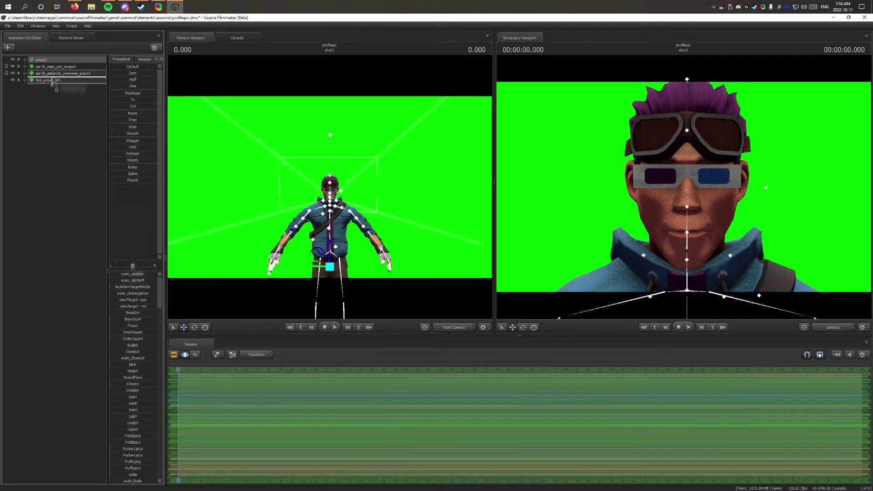
right_click(54, 66)
left_click(62, 103)
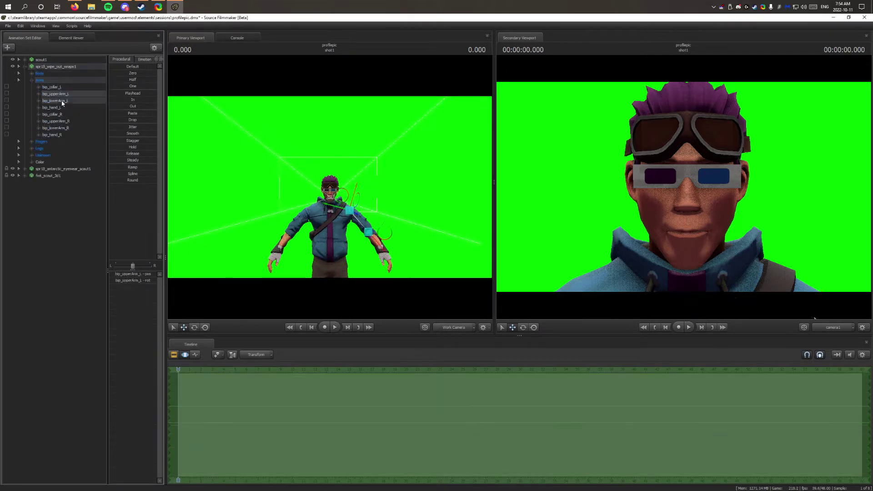
- Adjust the wraps' left lower arm and rotate their left hand bone to fit the sleeve around the scout's arm
key("f")
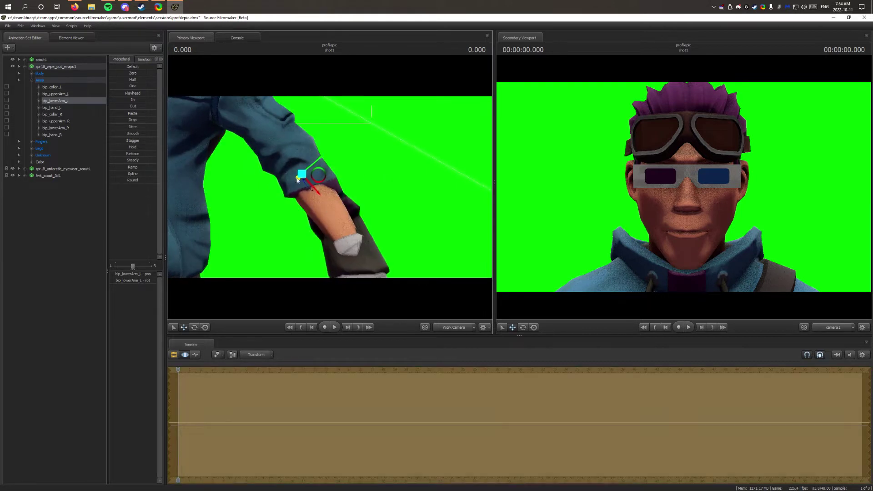
right_click_drag(289, 184, 269, 169)
key("e")
left_click(311, 226)
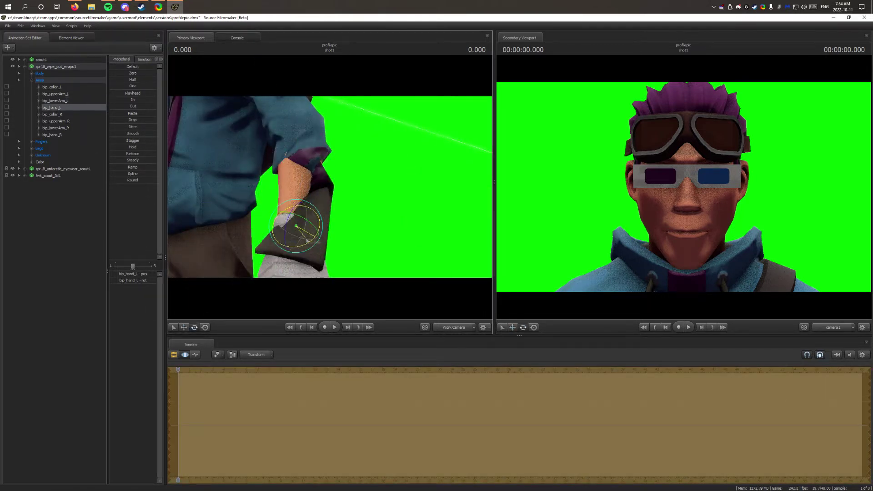
left_click_drag(311, 226, 293, 259)
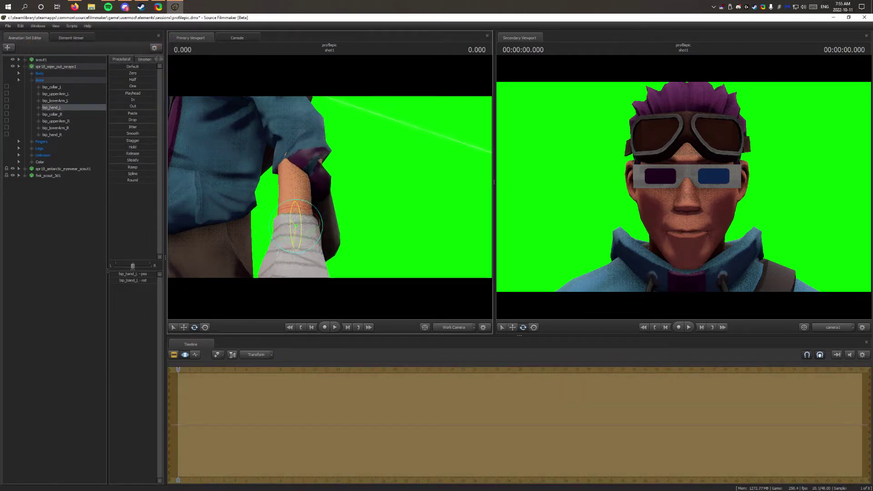
left_click(302, 159)
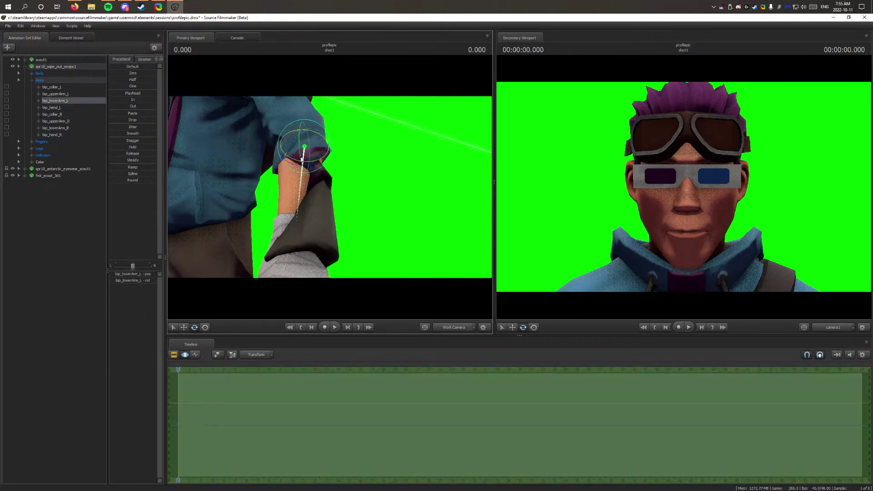
left_click_drag(219, 169, 364, 205)
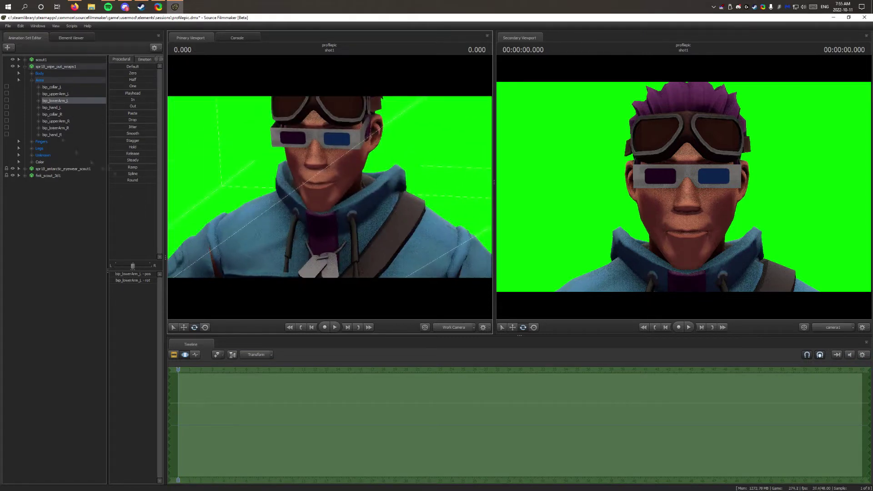
- Lock the wipe-out wraps back onto scout1's skeleton
left_click(372, 207)
left_click(450, 236)
left_click(458, 224)
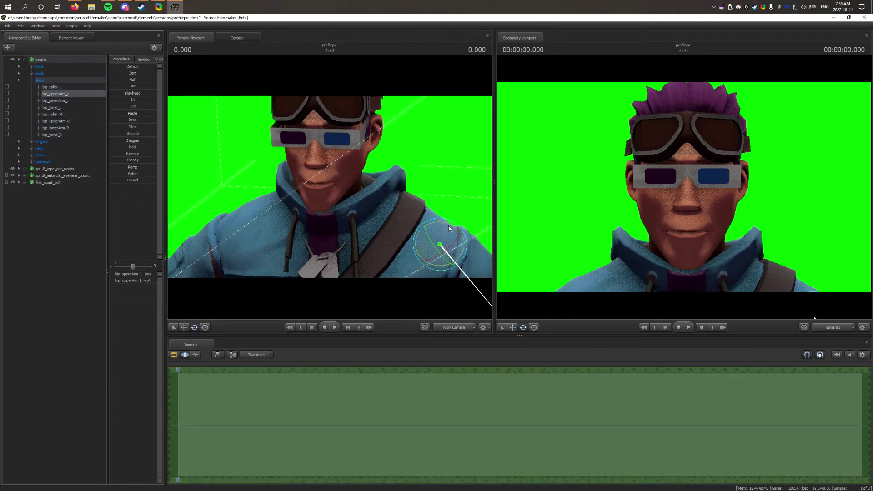
left_click(19, 79)
left_click(41, 59)
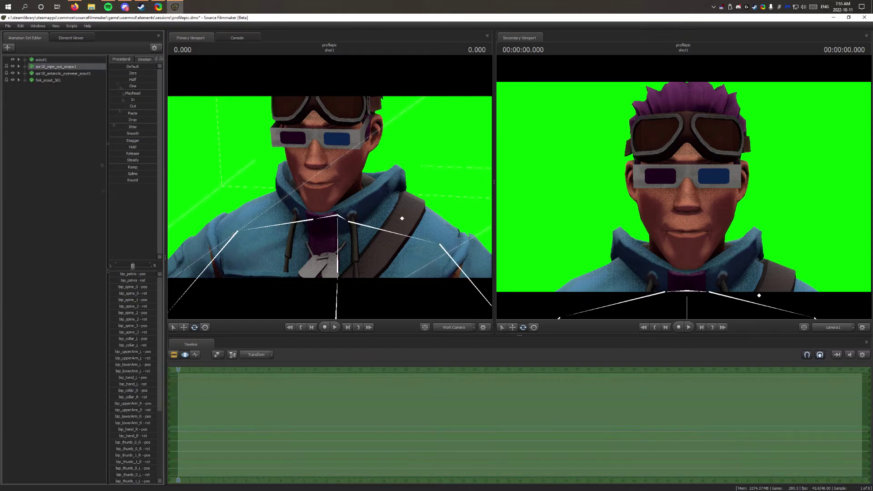
- Rotate scout1's bip_collar_L and bip_collar_R bones to reposition the shoulders
left_click(32, 74)
left_click(351, 230)
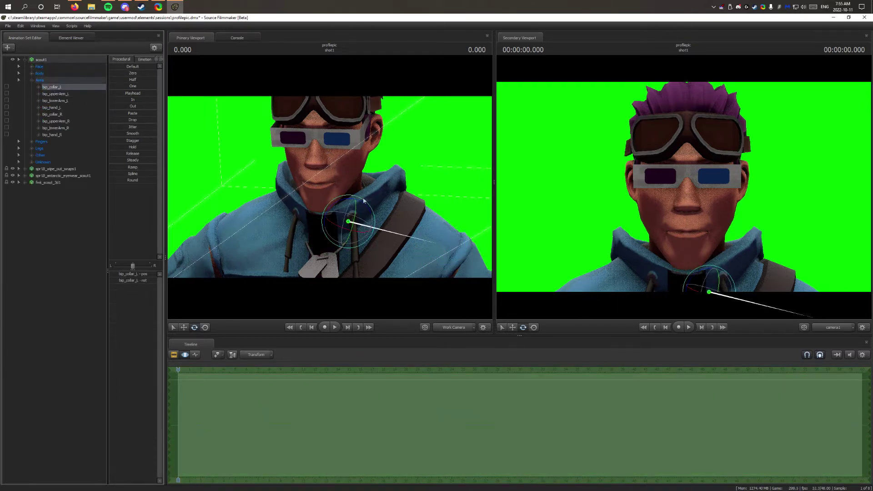
left_click(300, 197)
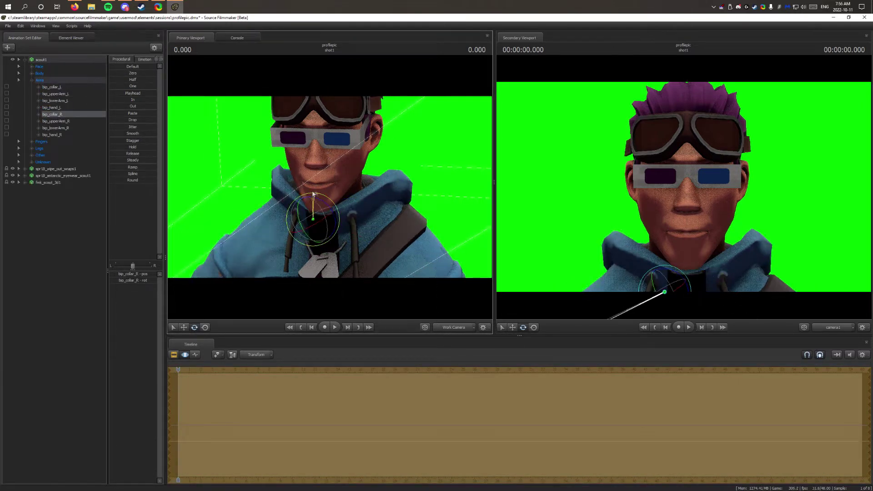
left_click(347, 222)
mouse_move(349, 222)
left_mouse_down()
mouse_move(364, 201)
mouse_move(332, 214)
mouse_move(350, 208)
left_mouse_up()
- Rotate scout1's bip_spine_3, neck and head bones so the head tilts sideways and upward
left_click(32, 80)
left_click(32, 67)
left_click(32, 108)
left_click(52, 149)
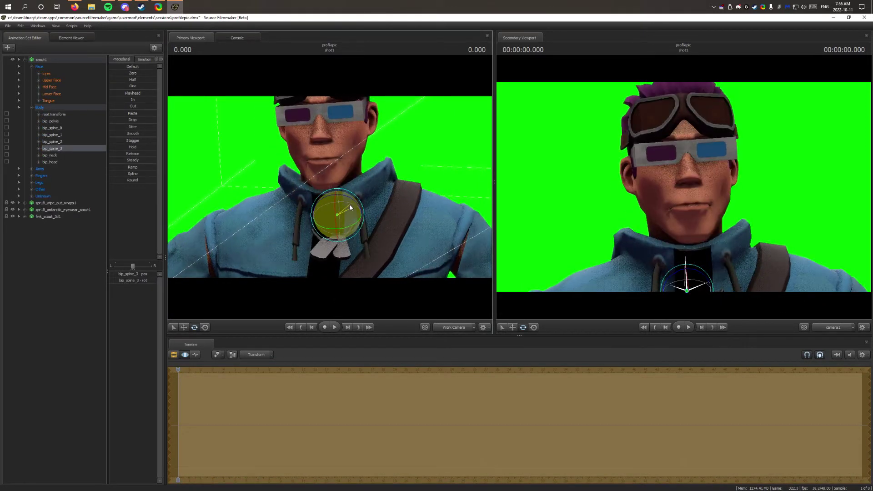
left_click(330, 175)
left_click_drag(329, 175, 334, 166)
left_click(321, 136)
mouse_move(321, 136)
left_mouse_down()
mouse_move(301, 134)
mouse_move(320, 145)
left_mouse_up()
- Add camera1 to the animation set list and adjust its lens controls
left_click_drag(854, 330, 47, 57)
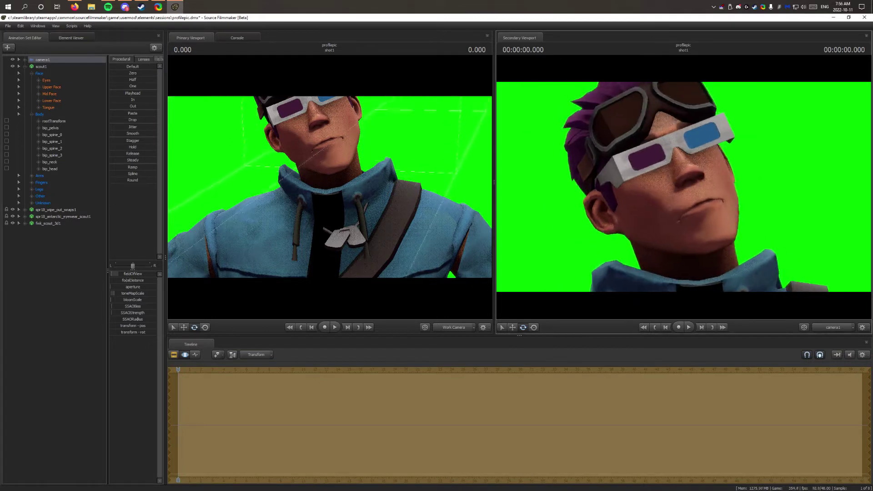
left_click(19, 67)
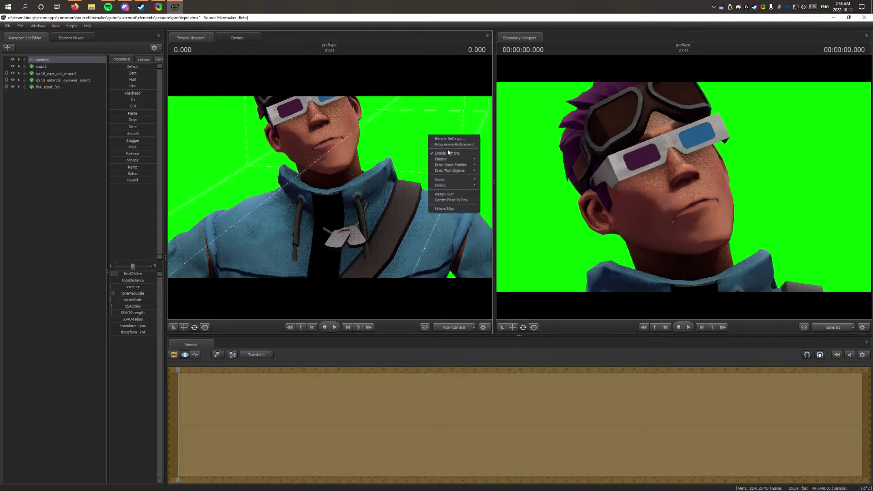
left_click(24, 60)
left_click_drag(120, 274, 123, 281)
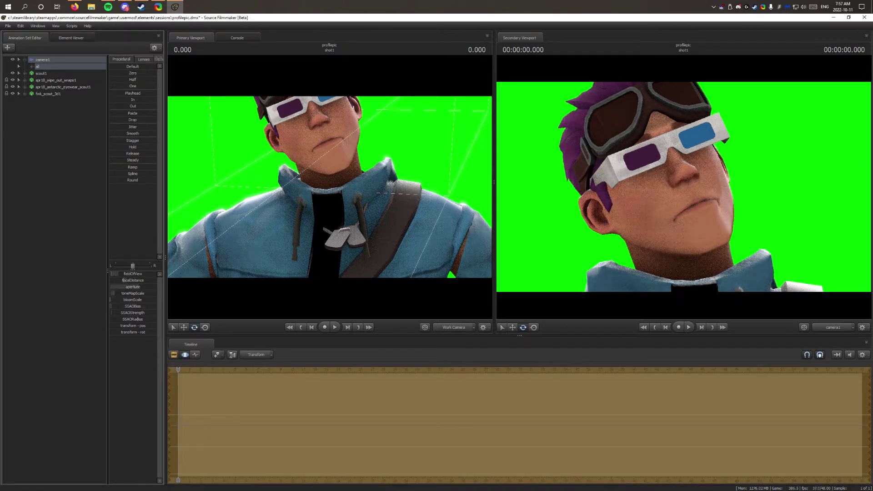
left_click(174, 355)
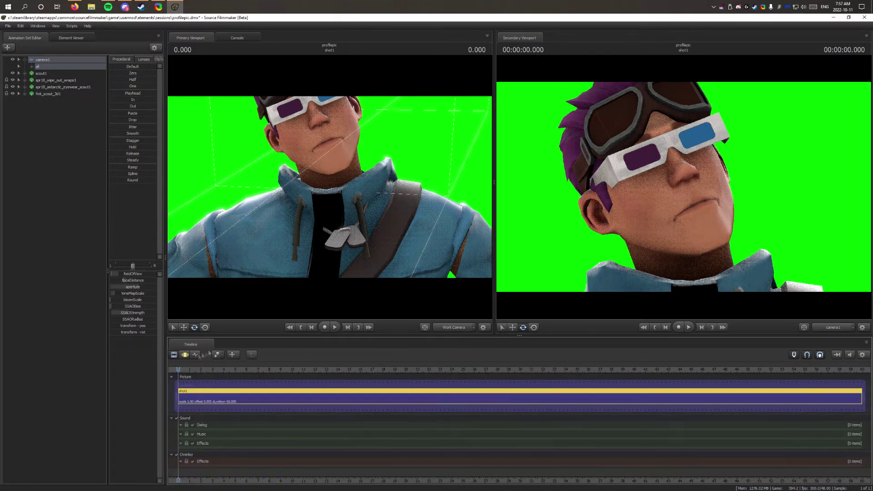
left_click(174, 355)
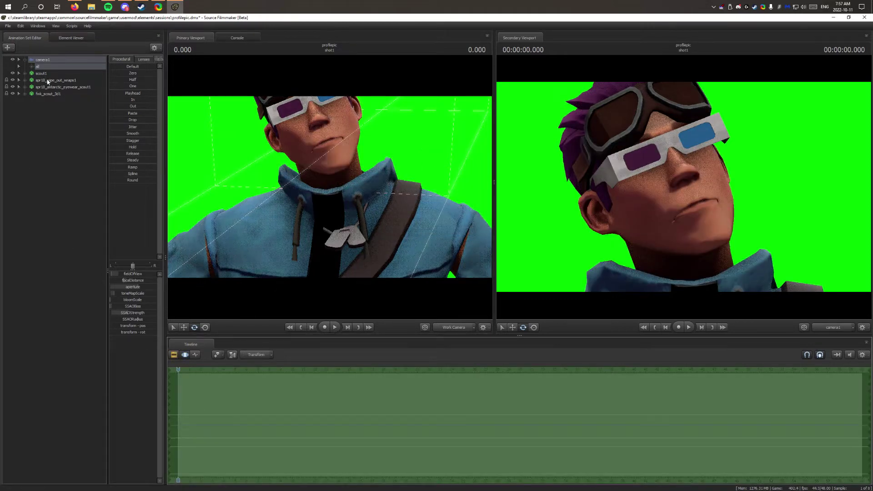
- Unlock the 3D glasses and rotate their bip_head bone so they sit lower on the nose
right_click(48, 93)
left_click(59, 104)
left_click(51, 114)
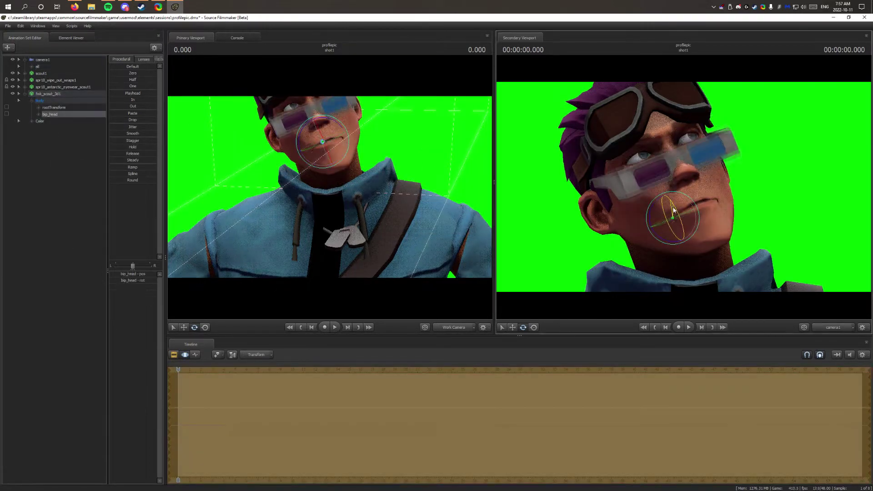
- Adjust the scout's gaze using the eye controls, including eyes_updown
left_click(18, 73)
right_click(59, 93)
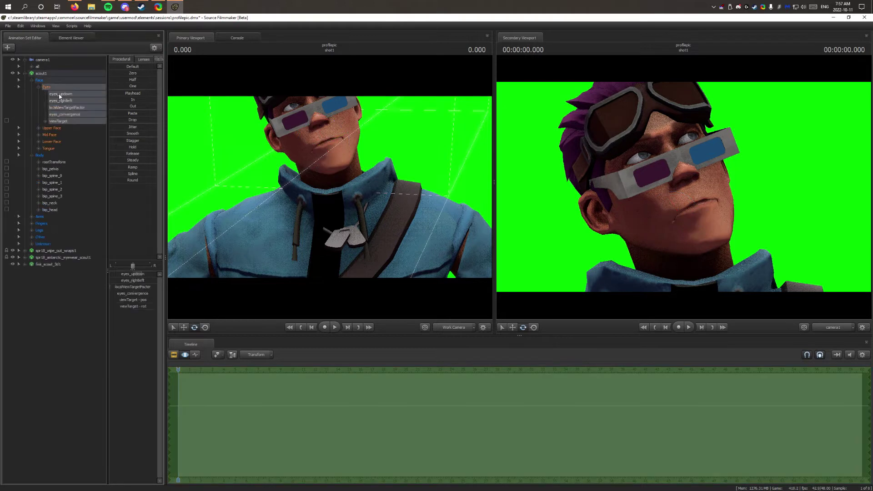
left_click(66, 94)
- Shape the scout's brows and eyelids with the upper face controls BrowInV, BrowOutV, InnerSquint and CloseLid
left_click(51, 128)
left_click(56, 100)
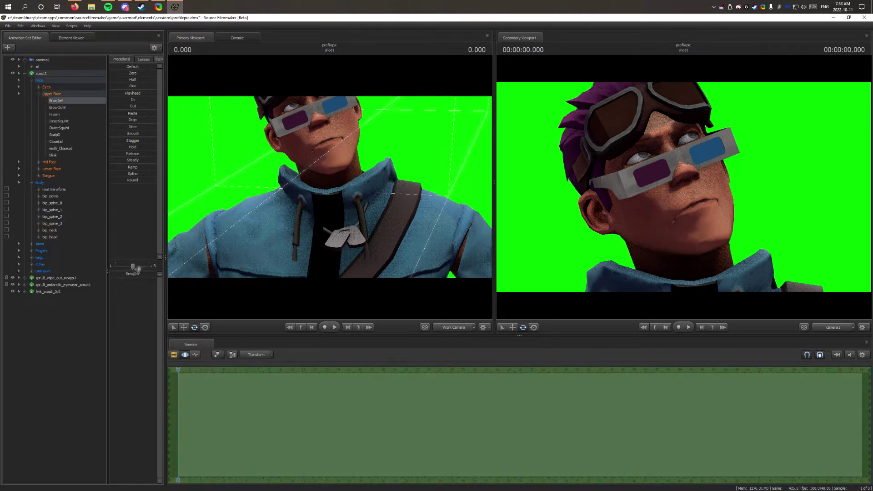
left_click(57, 108)
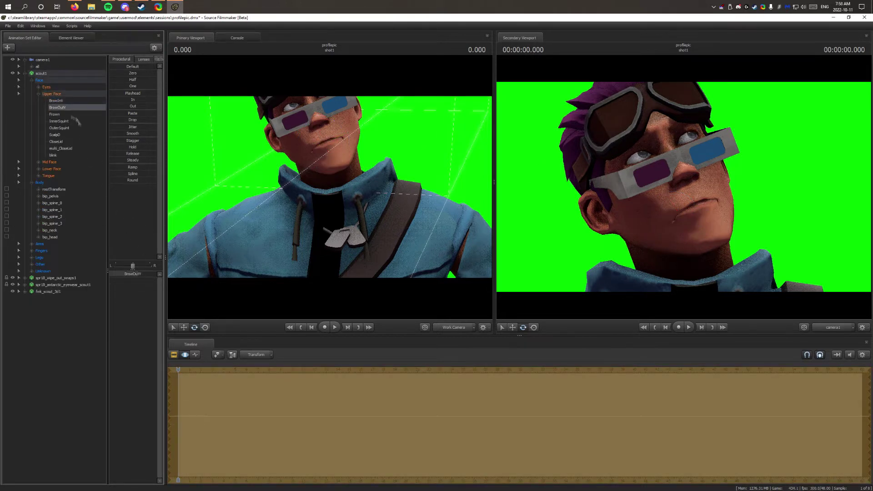
left_click(66, 122)
left_click(123, 273)
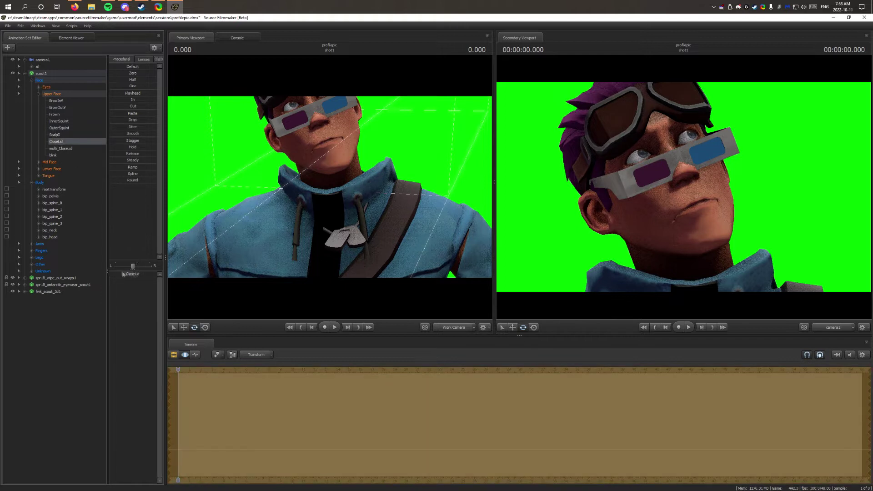
- Adjust the scout's nose and cheeks with the mid face controls NoseV, NostrilFlare, CheekV and CheekH
left_click(38, 94)
left_click(38, 100)
left_click(54, 108)
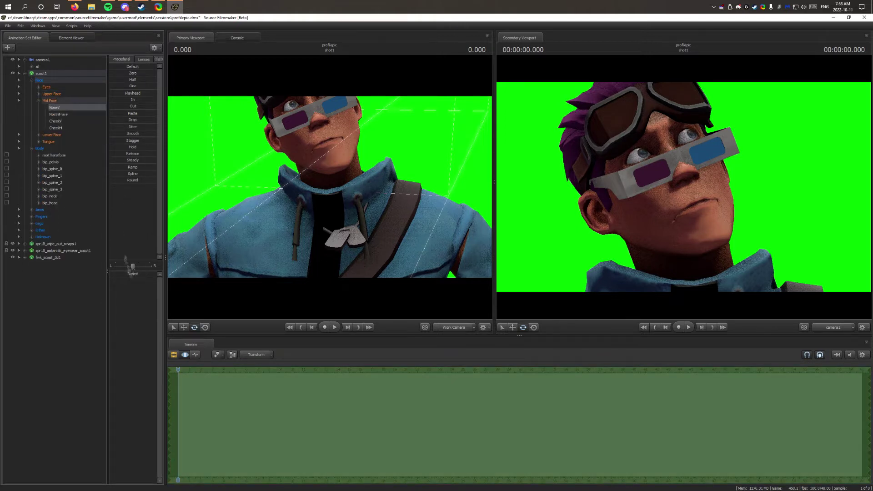
left_click(61, 114)
left_click(57, 121)
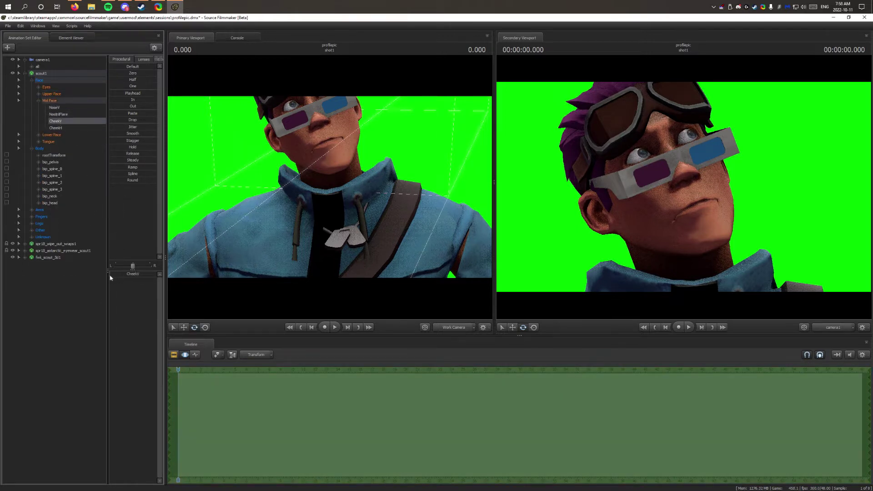
left_click(57, 127)
- Open the scout's mouth and shape the lips with the lower face jaw and lip controls
left_click(38, 134)
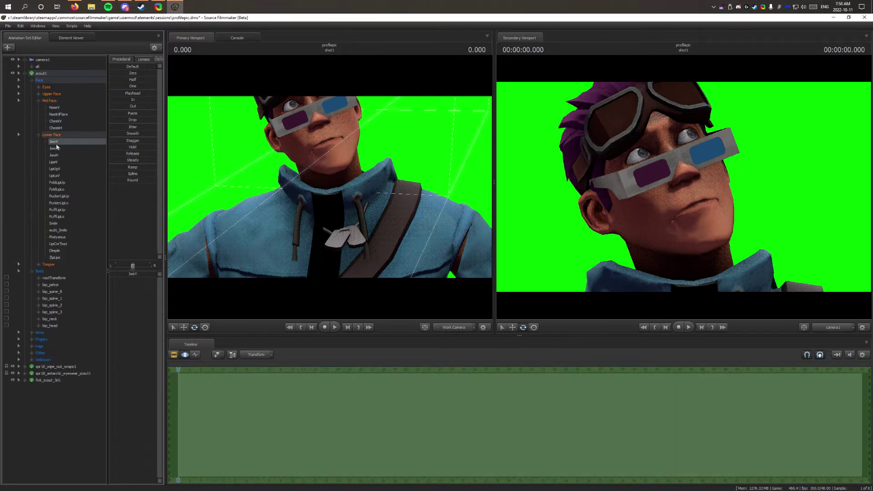
left_click(53, 162)
left_click(54, 168)
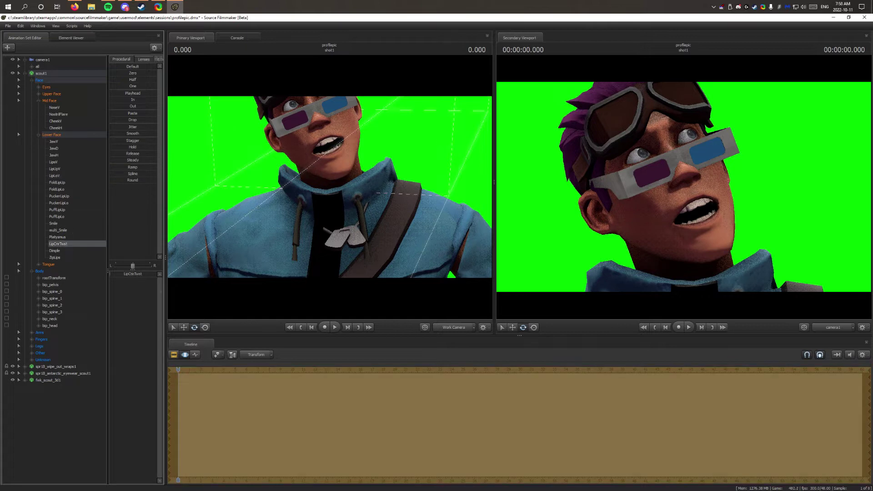
- Adjust the scout's vertical gaze with eyes_updown and refine the lower face controls PuffLipLo, Dimple, PuckerLipLo and FoldLipUp
left_click(38, 87)
left_click(61, 94)
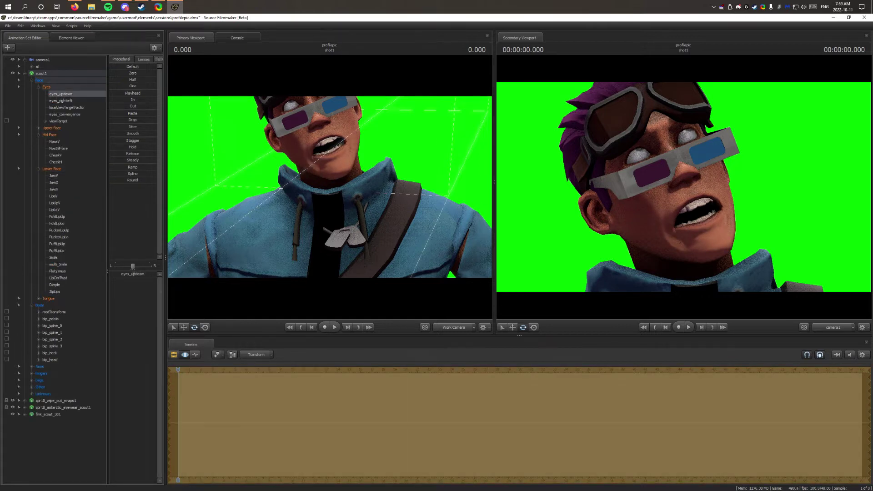
left_click(57, 251)
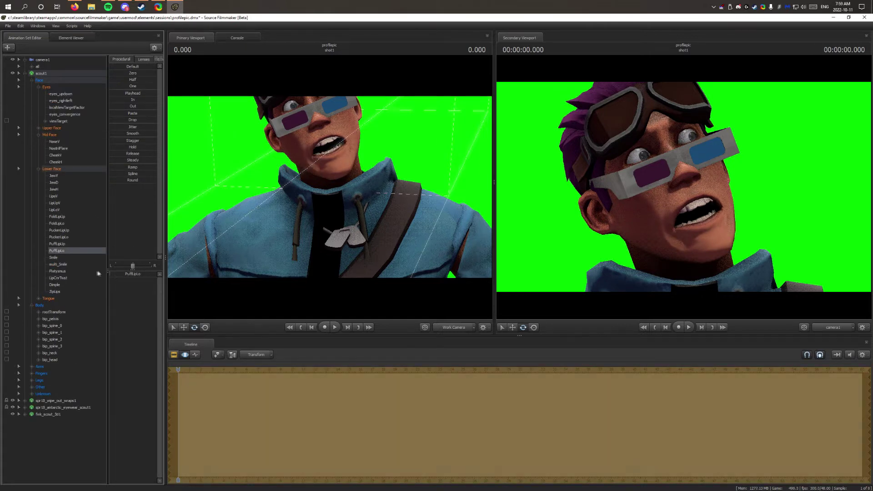
left_click(55, 285)
left_click(57, 250)
left_click(60, 237)
left_click(57, 216)
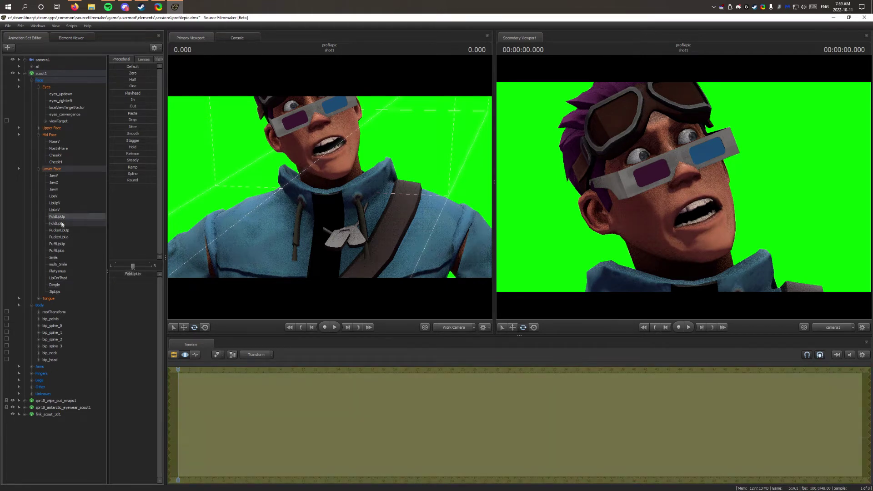
- Fine-tune the scout's mid face controls CheekV and NoseV and the upper face controls Frown, ScalpD and CloseLid
left_click(55, 155)
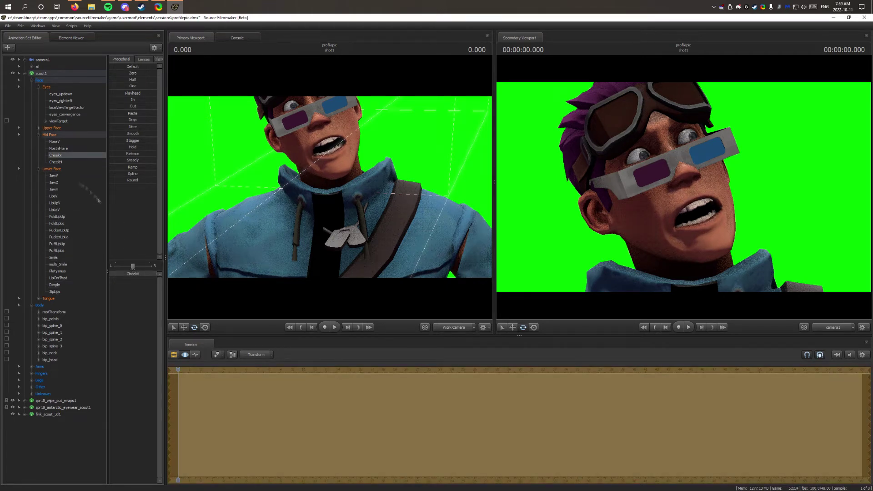
key("Up")
key("Up")
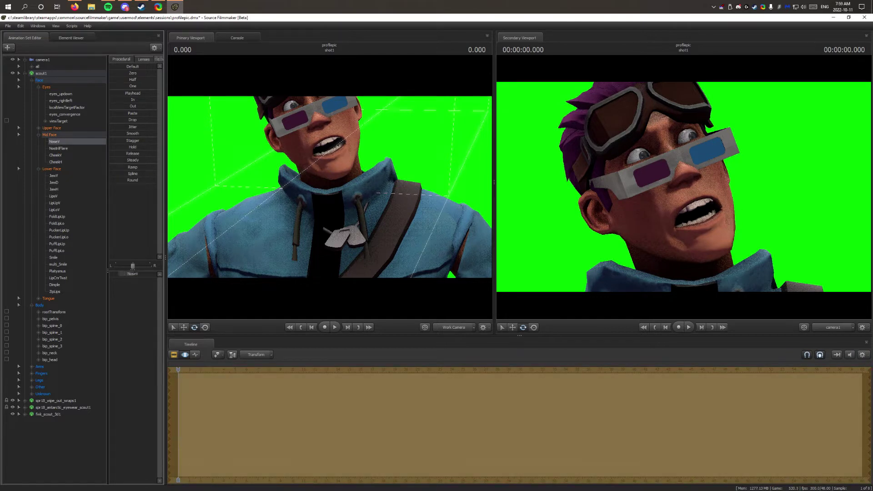
left_click(39, 128)
left_click(55, 148)
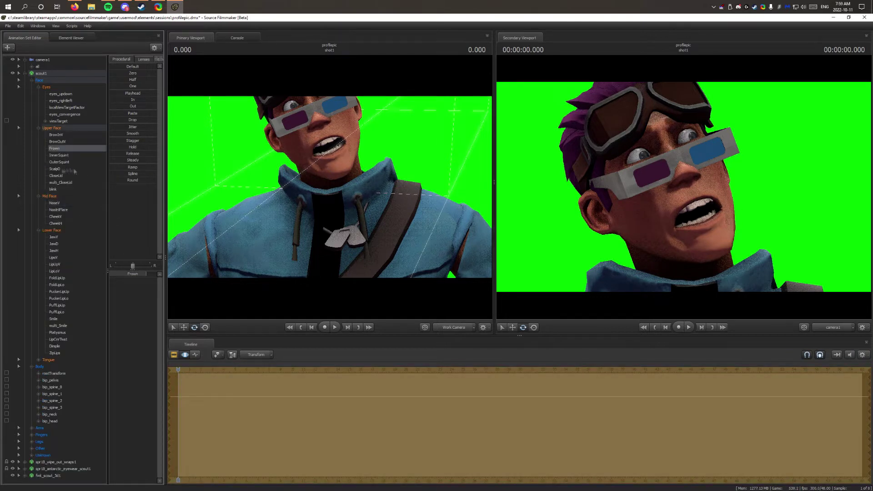
left_click(74, 169)
left_click(65, 176)
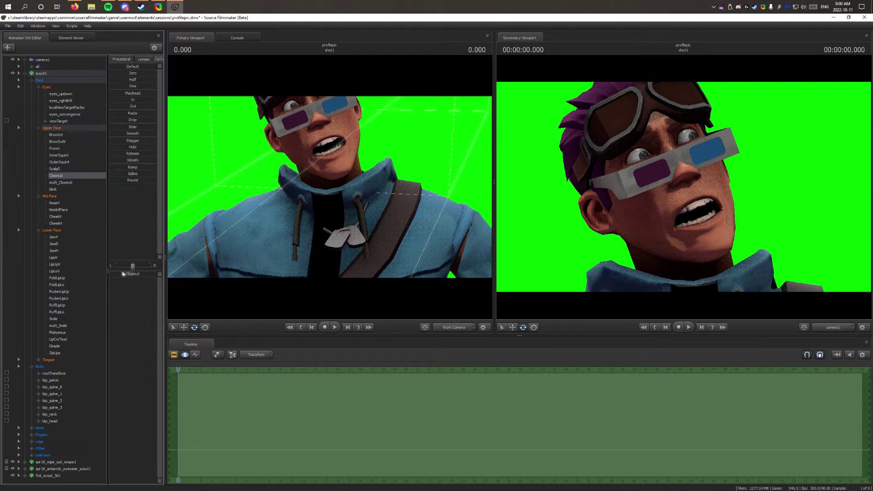
- Adjust the scout's eyes_rightleft and eyes_convergence controls, and collapse the scout's face control groups
left_click(63, 99)
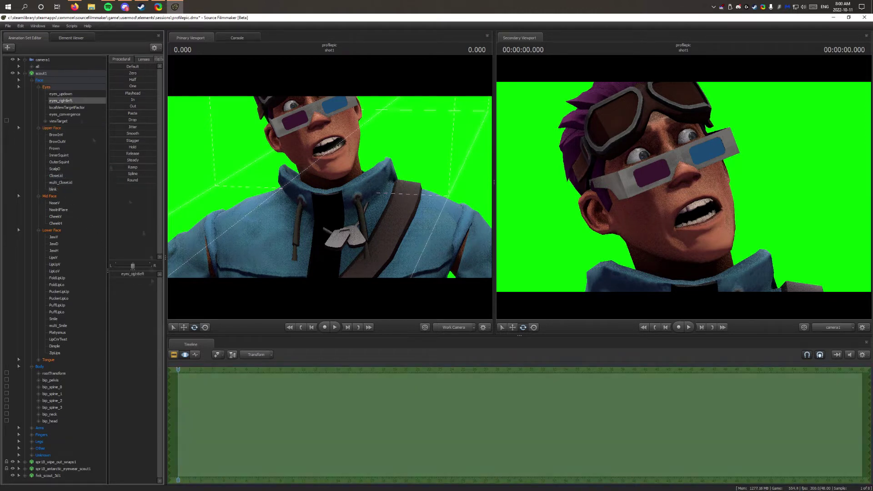
left_click(71, 114)
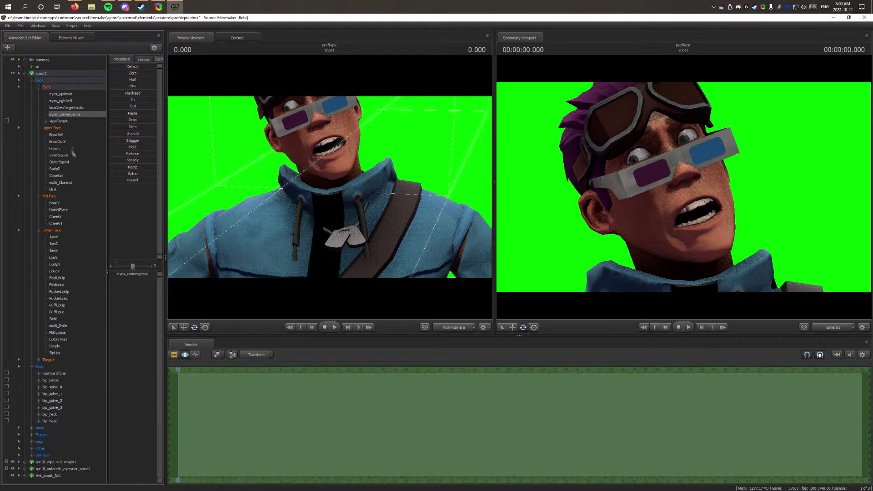
left_click(38, 88)
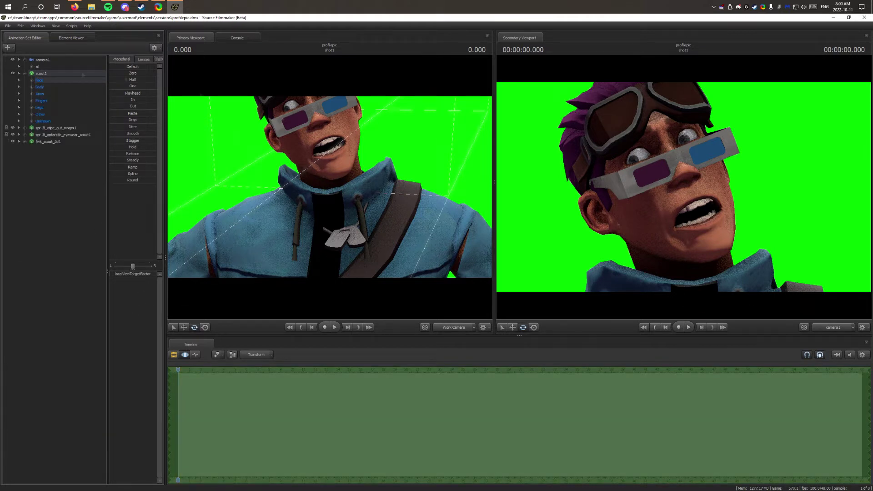
- Adjust camera1's bloomScale and preview the shot in the Clip Editor
left_click(43, 60)
left_click(31, 66)
left_click(52, 100)
left_click(174, 355)
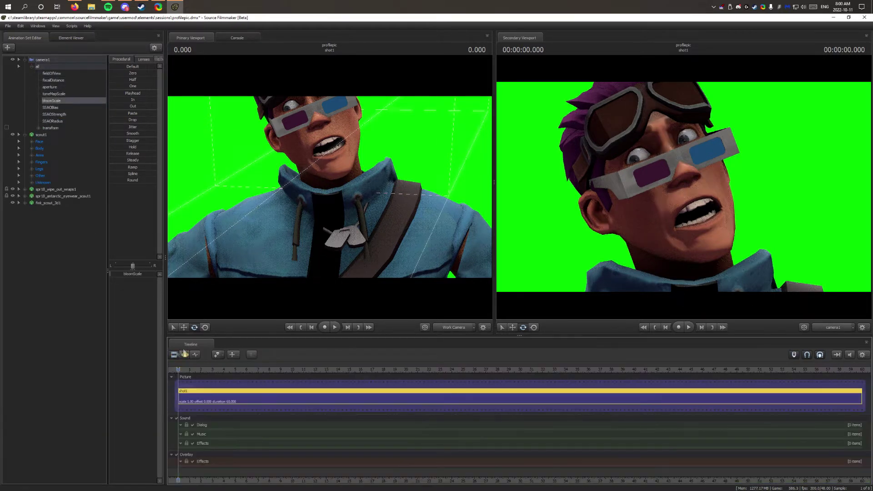
- Move and tilt the 3D glasses on the scout's face using their bip_head bone, and save the session
left_click(57, 202)
left_click(25, 203)
left_click(51, 224)
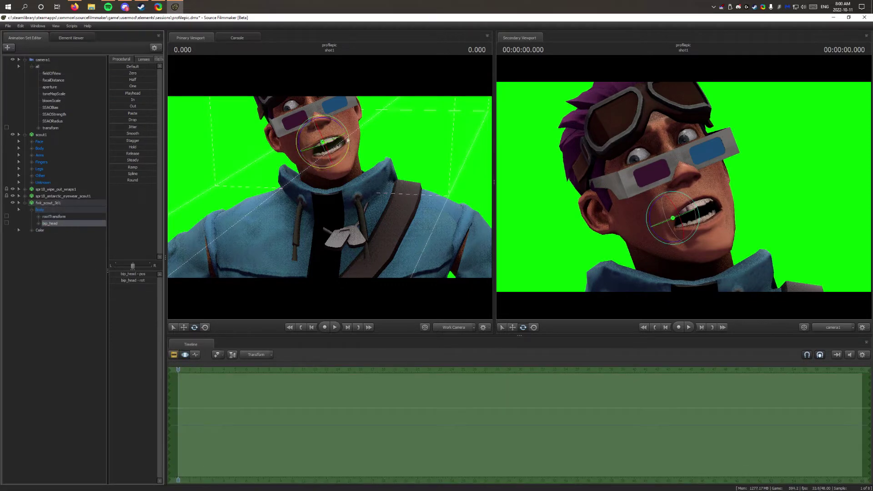
key("w")
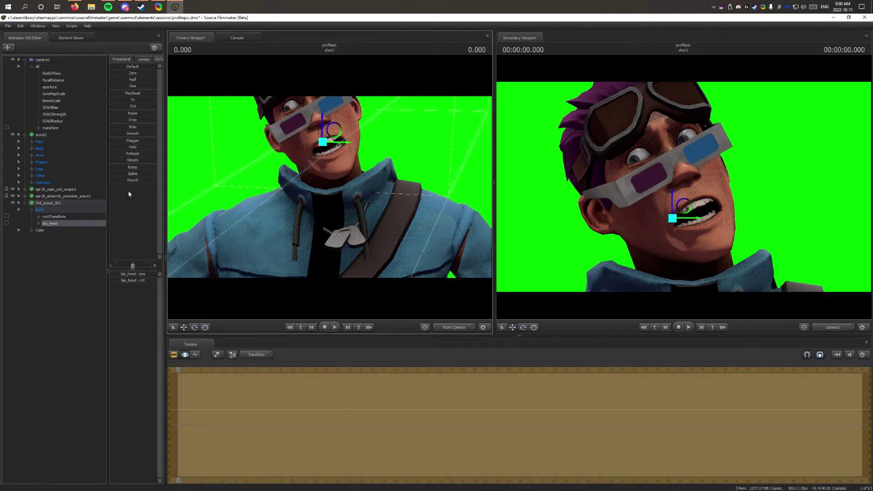
key("ctrl+s")
- Reframe the scout's face by repositioning camera1, and save the session
left_click(43, 59)
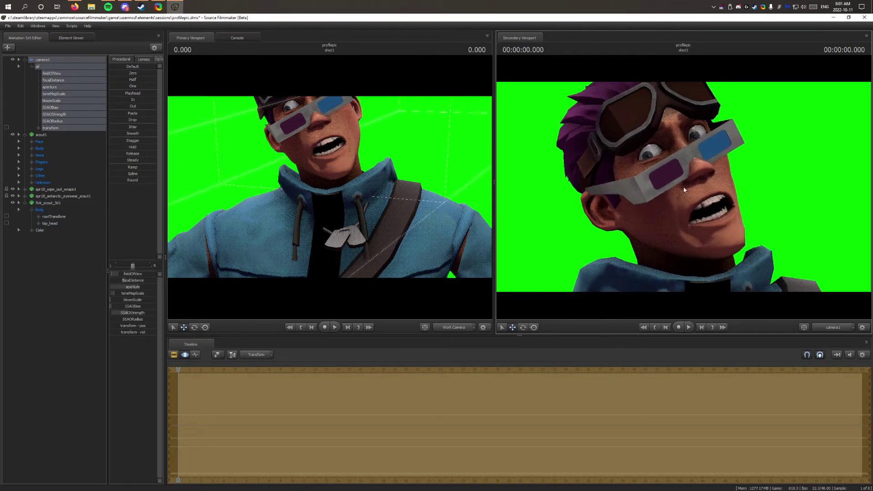
key("ctrl+s")
- Rotate the scout's bip_head slightly upward and realign the 3D glasses to the face with their own bip_head bone
left_click(673, 214)
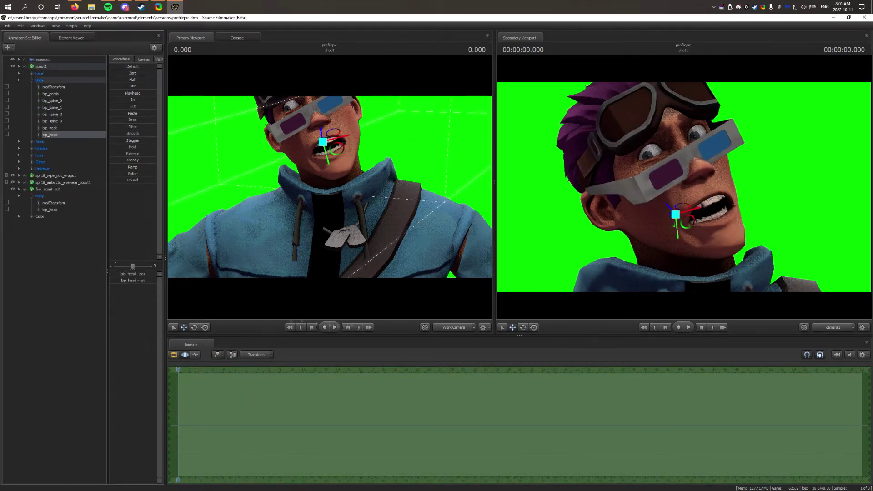
key("e")
mouse_move(675, 214)
left_mouse_down()
mouse_move(685, 212)
mouse_move(674, 216)
left_mouse_up()
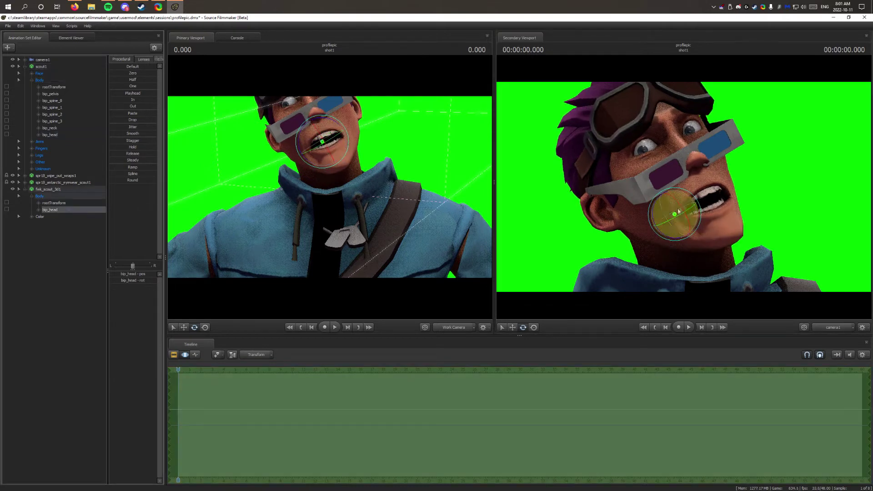
left_click(674, 217)
left_click(34, 302)
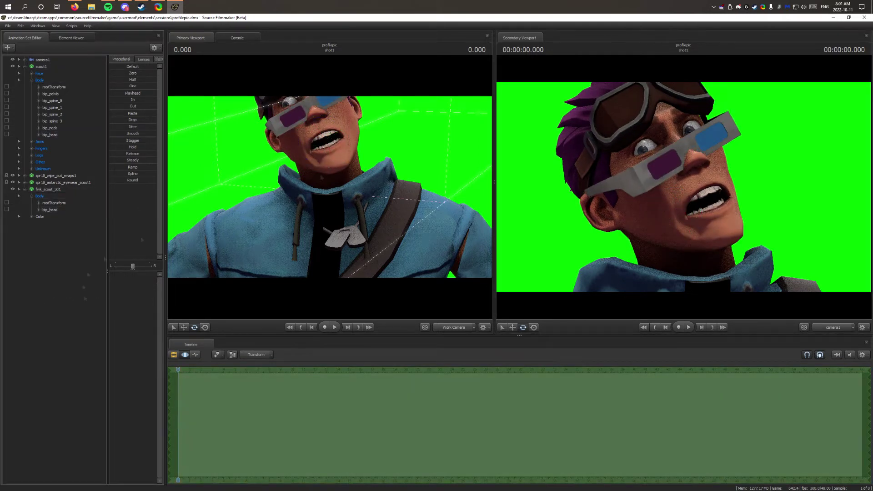
- Add three new lights to the scene and hide light2 and light3
right_click(56, 240)
left_click(107, 250)
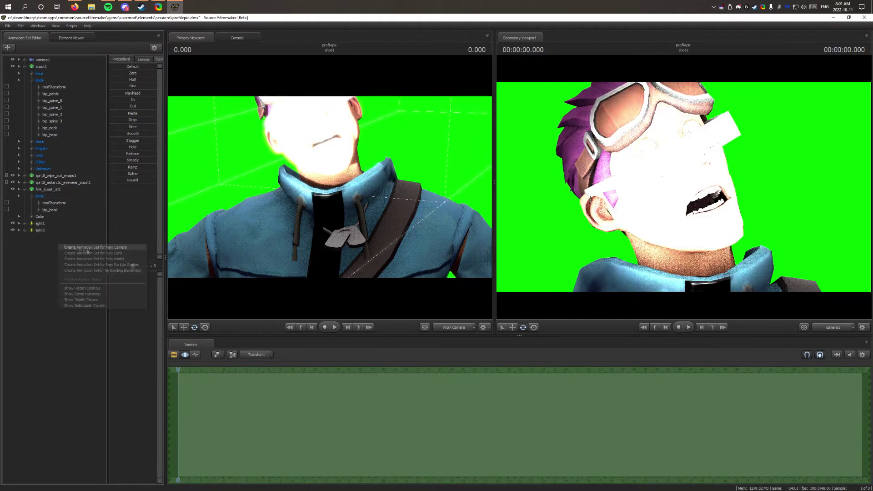
left_click(40, 94)
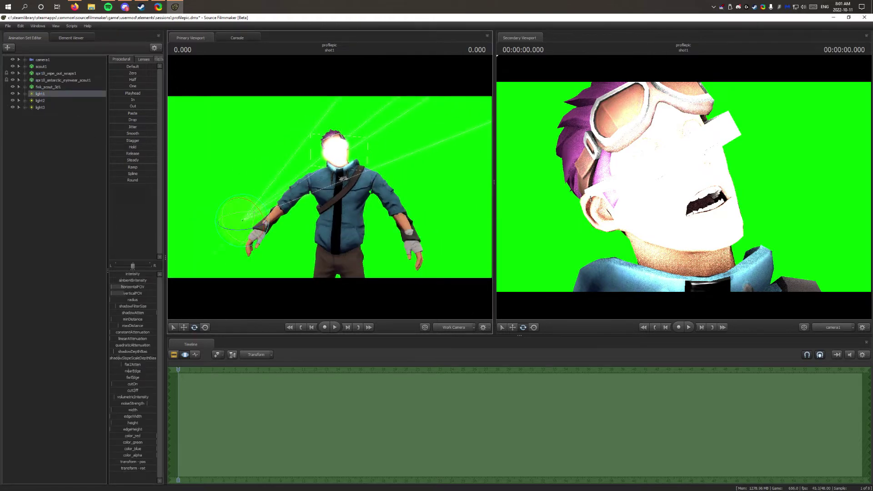
left_click(12, 101)
left_click(13, 107)
- Move and rotate light1 to shine on the scout's face from the side, and lower its color_red for a cyan tint
key("e")
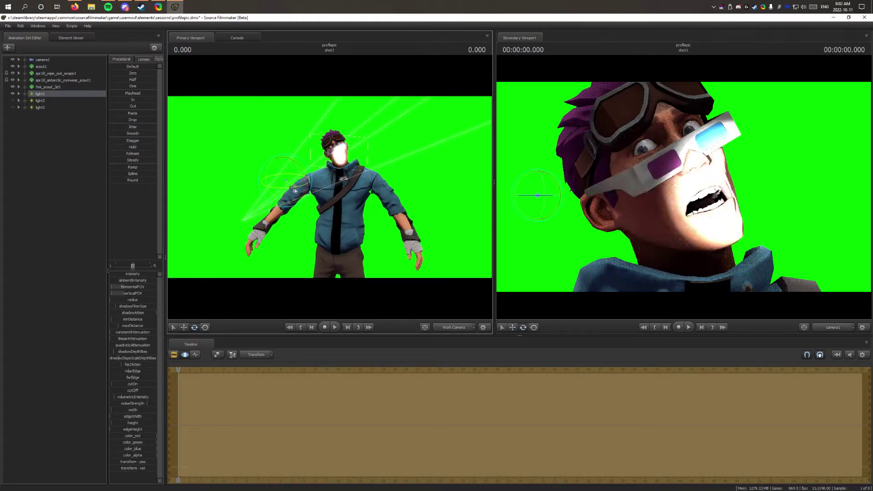
key("w")
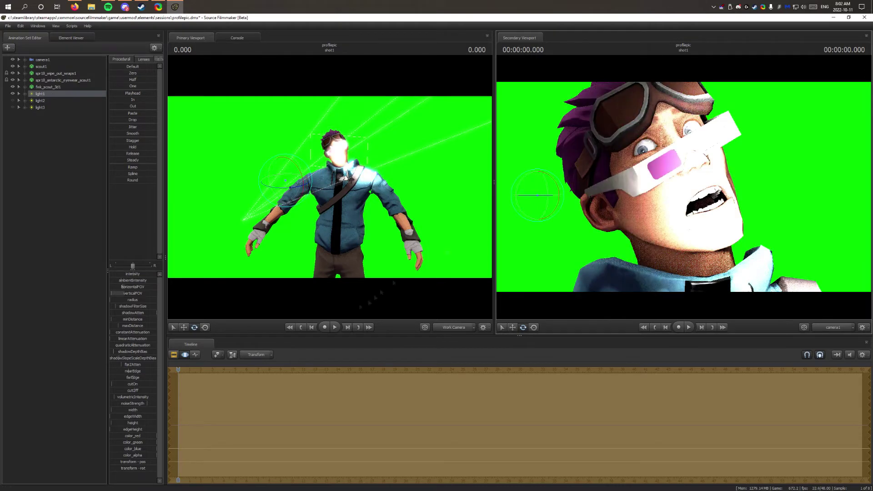
left_click_drag(278, 191, 272, 170)
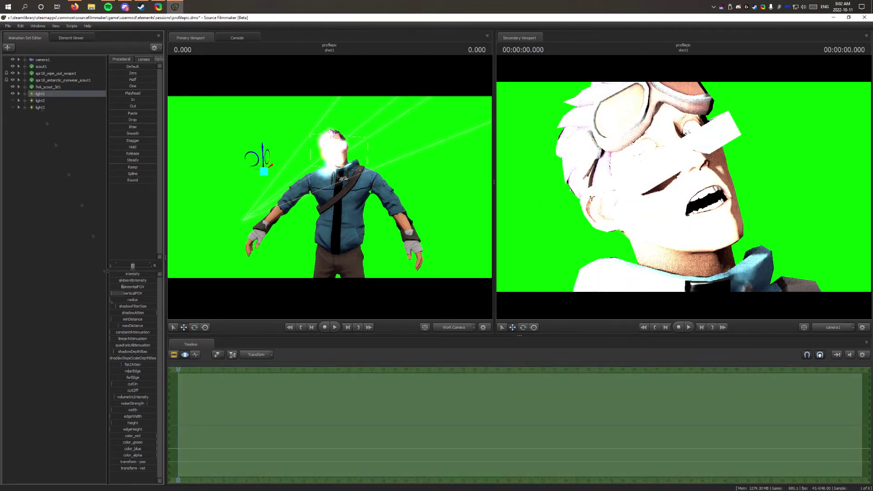
left_click_drag(137, 436, 68, 441)
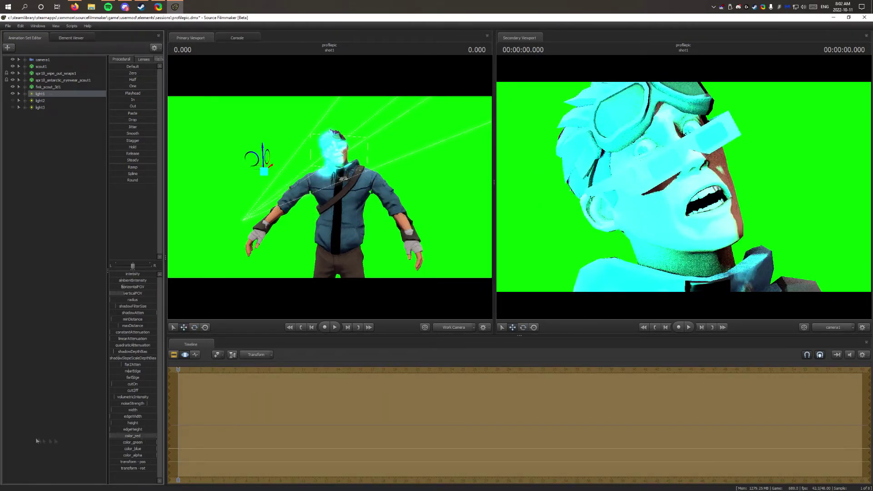
- Undo the last light1 changes, place the cyan light on the scout's opposite side and reduce its intensity
key("ctrl+z")
key("ctrl+z")
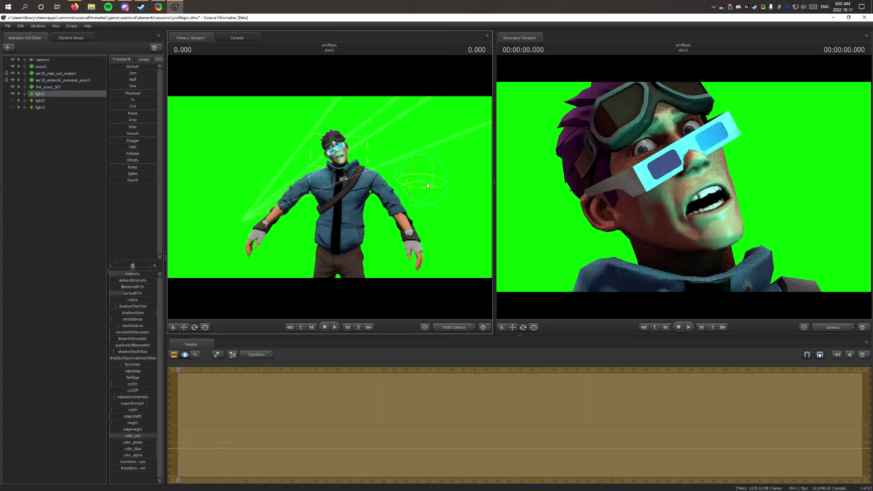
left_click_drag(422, 182, 436, 187)
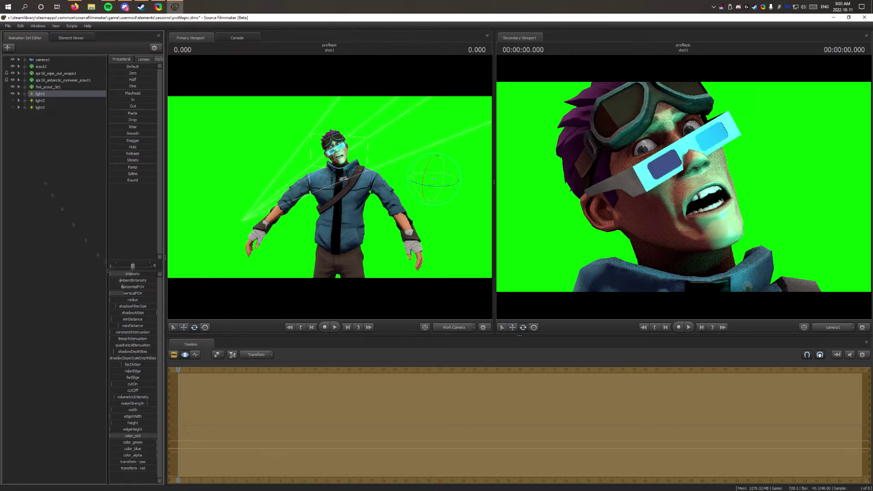
- Show light2, aim it at the scout from the side opposite light1, tint it pink with the color controls and lower its intensity
left_click(40, 101)
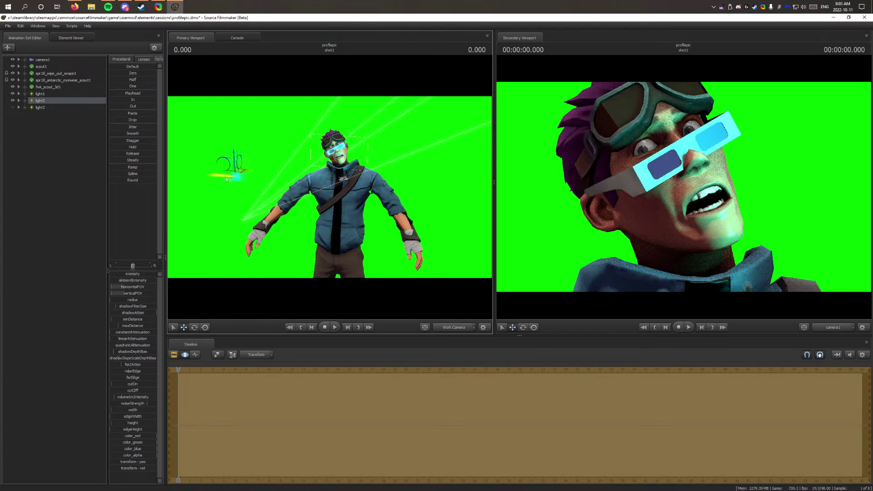
left_click_drag(238, 190, 237, 193)
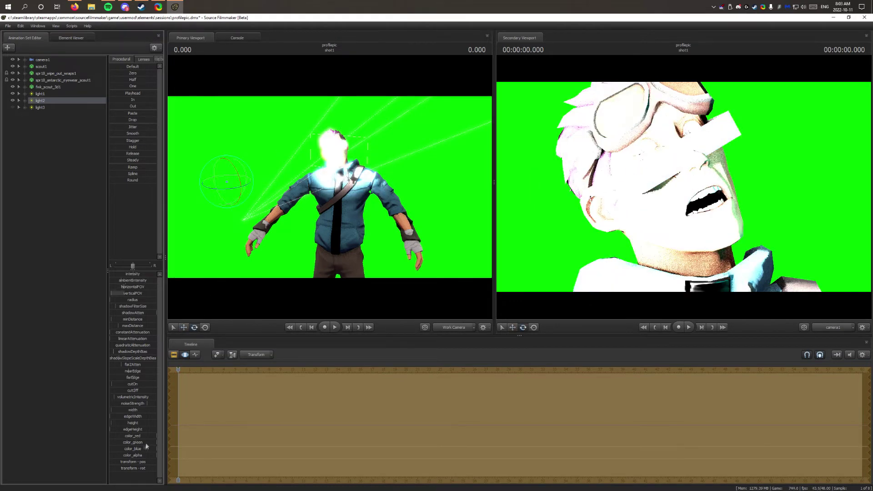
left_click_drag(146, 444, 151, 450)
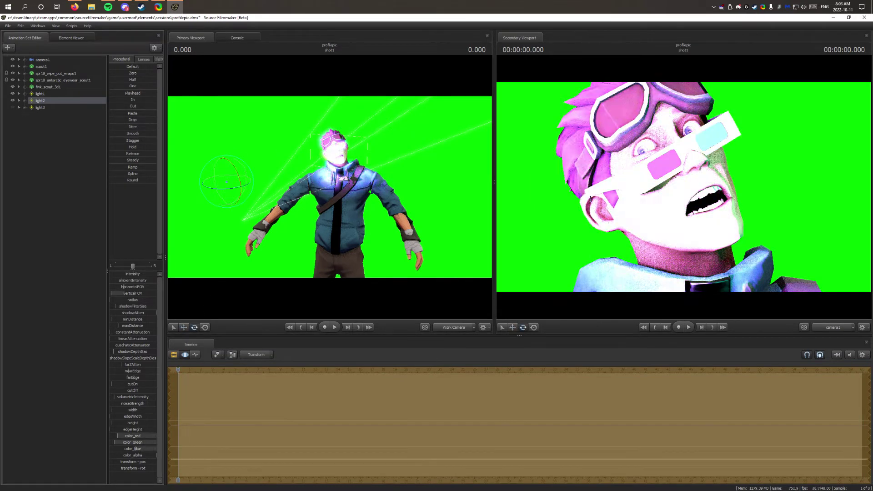
mouse_move(144, 449)
left_mouse_down()
mouse_move(153, 449)
mouse_move(130, 435)
left_mouse_up()
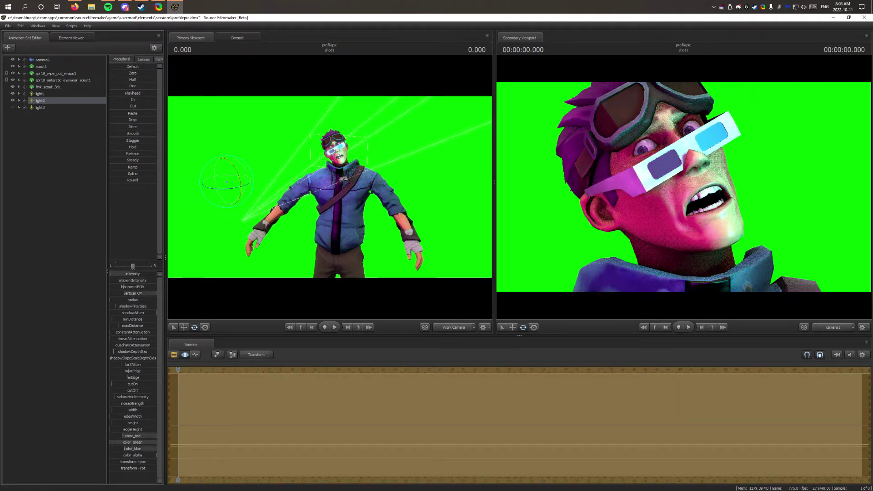
left_click(174, 355)
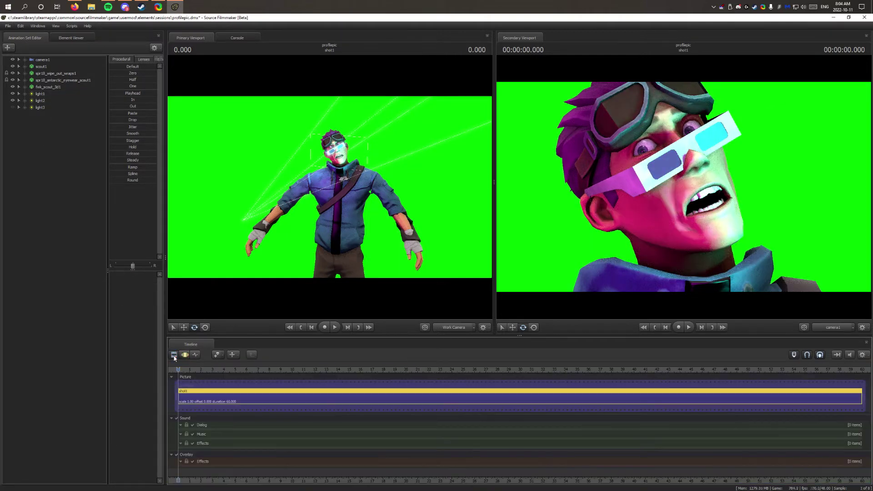
left_click(174, 355)
- Show light3, try a reduced intensity and adjusted color_green and color_blue, and delete the light from the scene
left_click(40, 107)
left_click(13, 107)
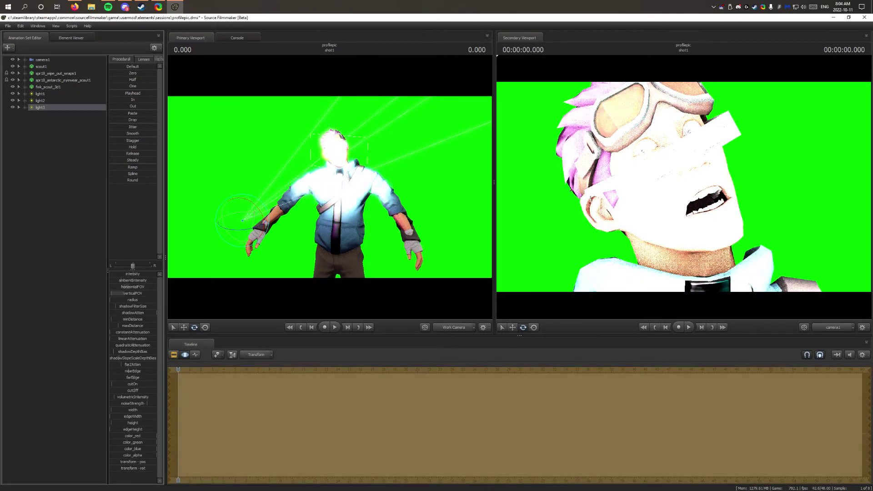
left_click_drag(132, 273, 123, 274)
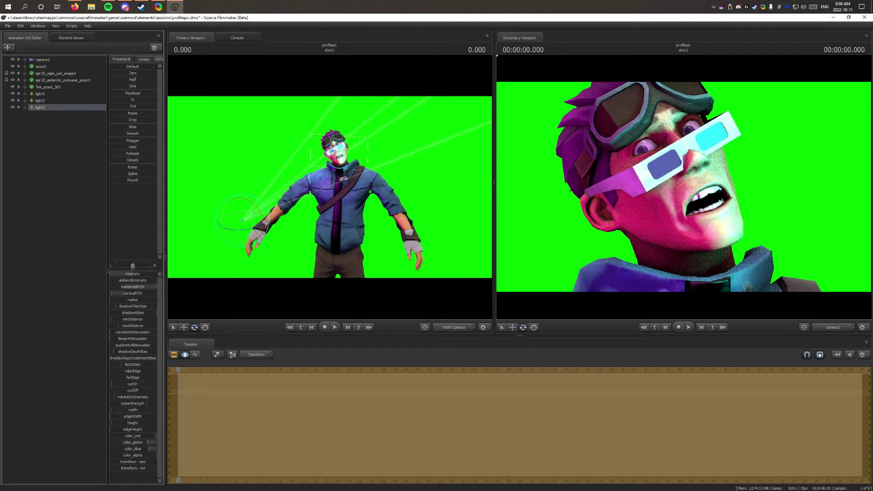
right_click(41, 107)
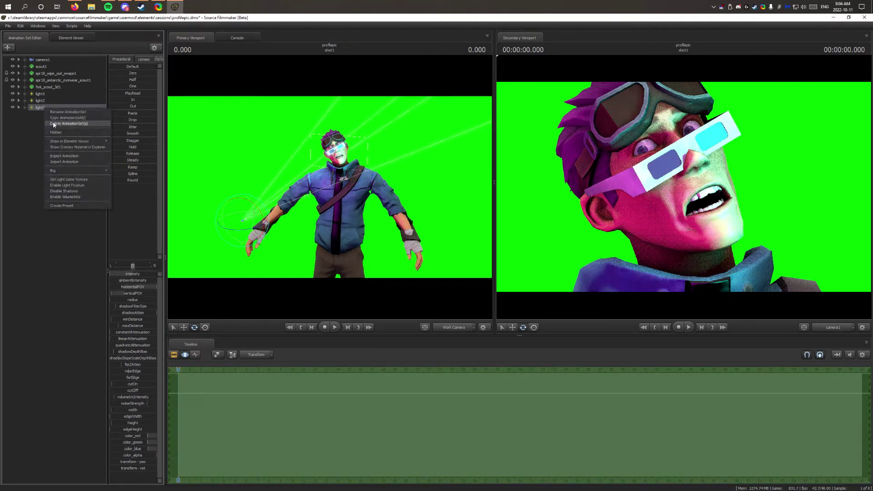
left_click(45, 153)
key("ctrl+m")
left_click(377, 231)
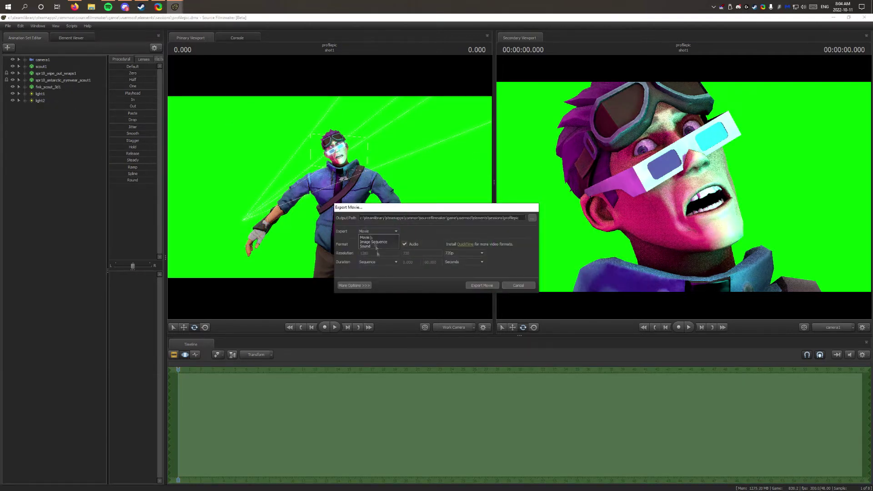
left_click(518, 286)
- Set the progressive refinement's ambient occlusion mode to AO & Outline in the camera view's render settings
right_click(506, 135)
left_click(523, 138)
key("Escape")
right_click(532, 152)
left_click(549, 155)
left_click(461, 269)
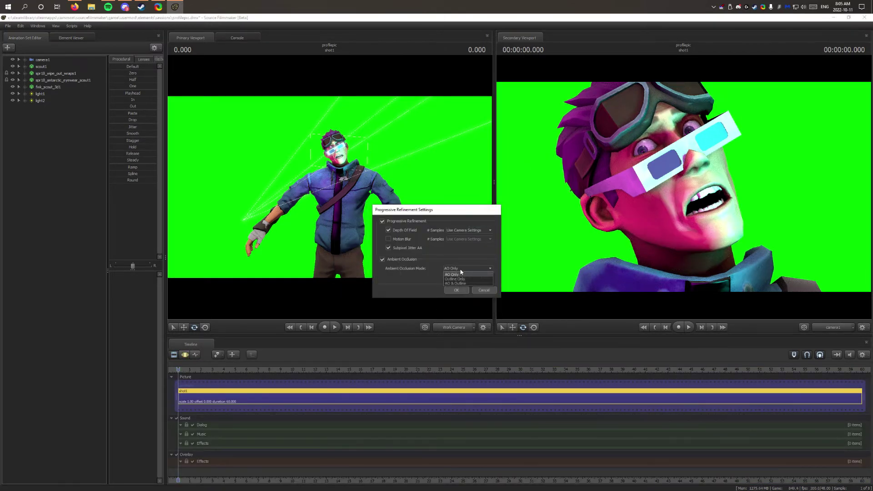
left_click(461, 283)
left_click(456, 290)
- Override the depth of field samples with 128 in the camera view's progressive refinement settings
right_click(527, 199)
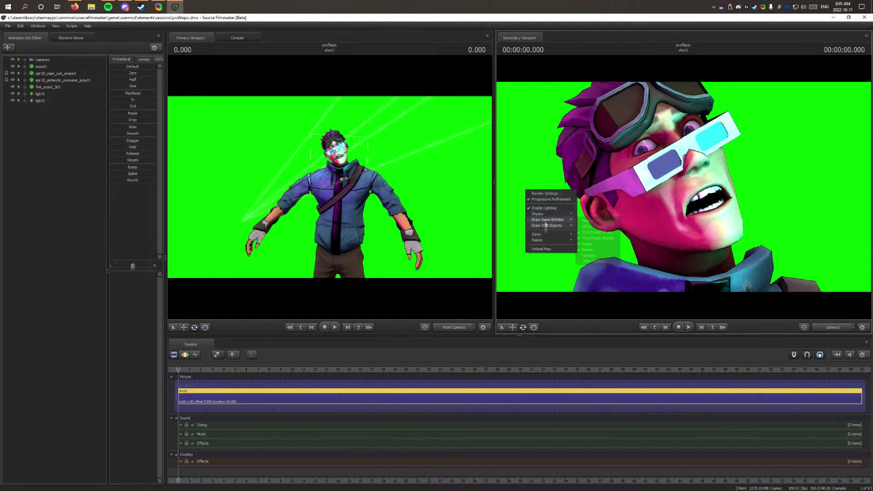
left_click(544, 200)
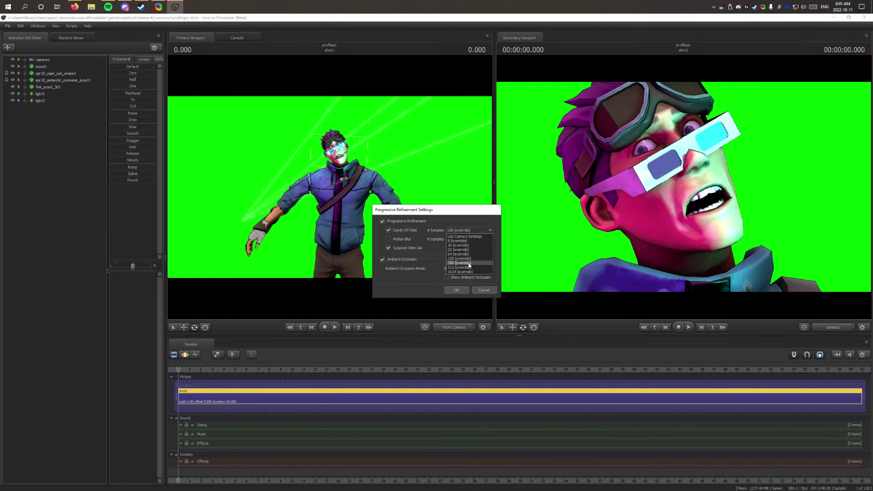
left_click(456, 290)
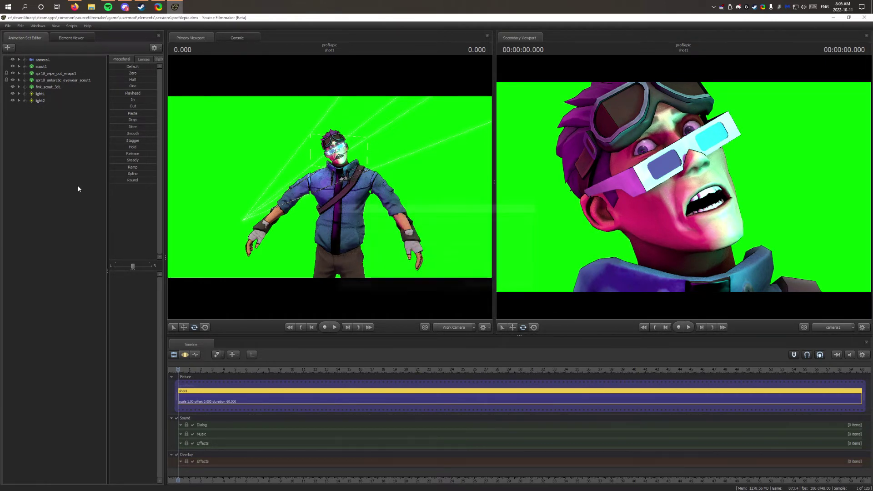
- Export a PNG image sequence at 1080p with a custom duration starting at 1 second, and stop the render early
key("ctrl+m")
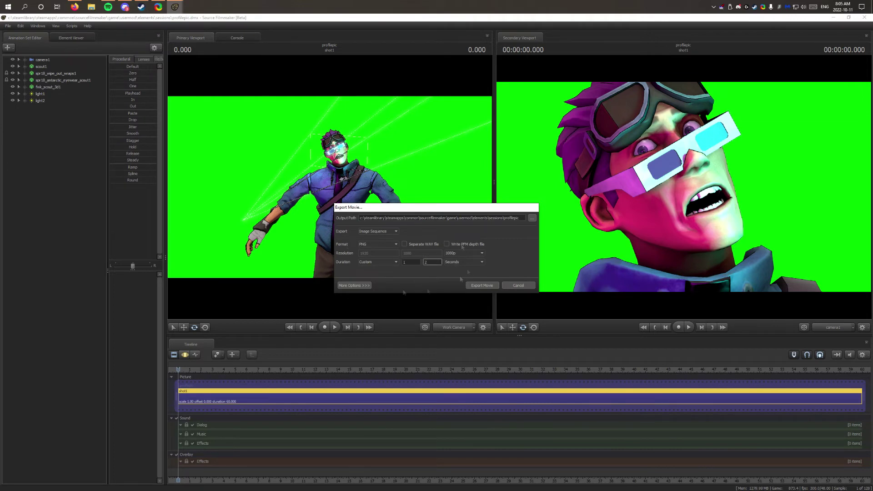
left_click(483, 285)
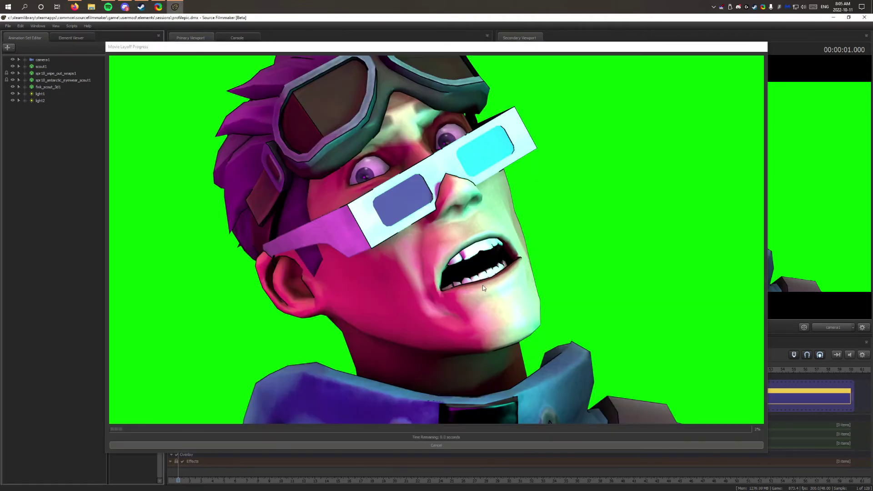
left_click(437, 445)
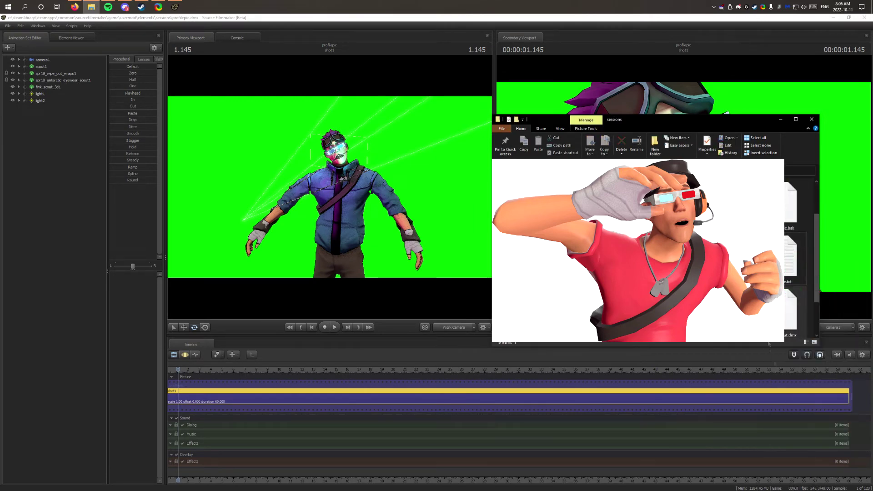
- Open the exported frame profilepic000048.png from the sessions folder in Photoshop
left_click(610, 64)
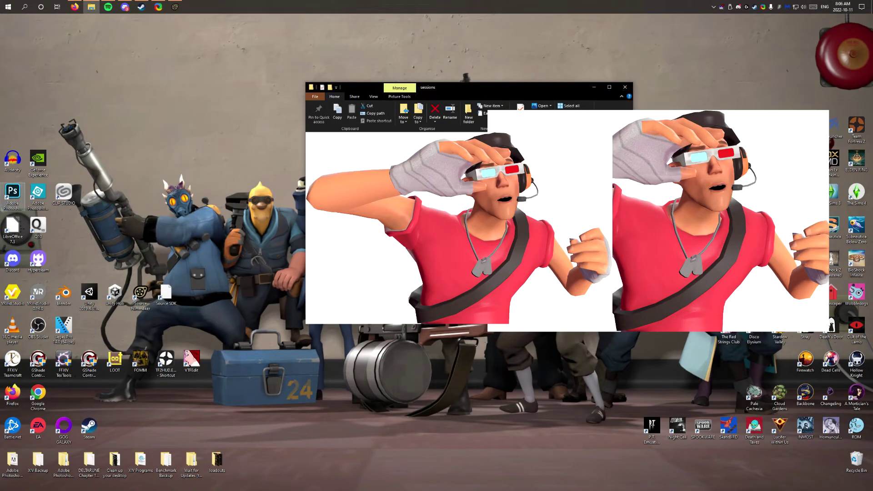
left_click_drag(479, 87, 702, 81)
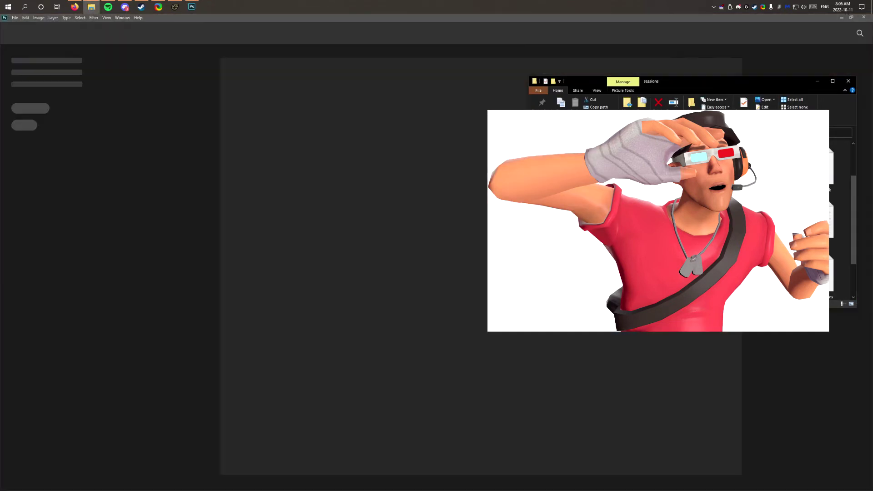
left_click_drag(636, 191, 136, 191)
- Convert the Background to a regular layer, add an empty layer, and delete the green areas around the scout with the Magic Wand
left_click(7, 74)
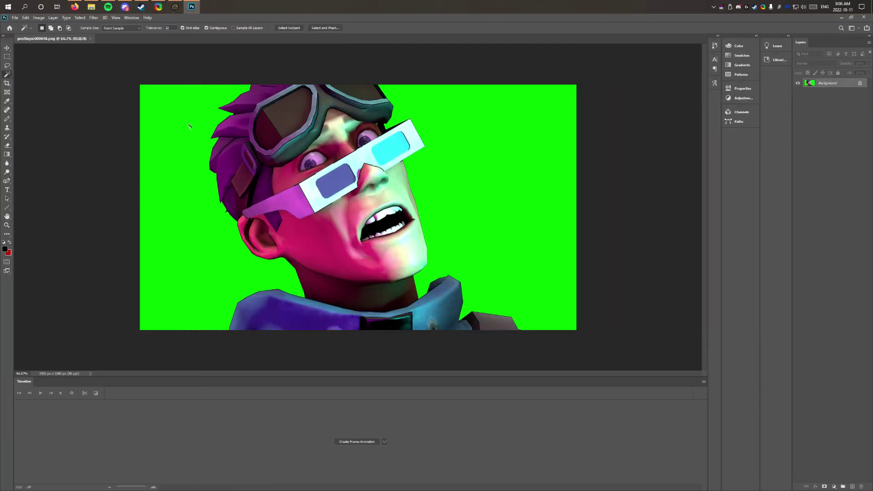
left_click(213, 132)
double_click(828, 82)
left_click(498, 165)
key("ctrl+shift+alt+n")
key("Delete")
key("v")
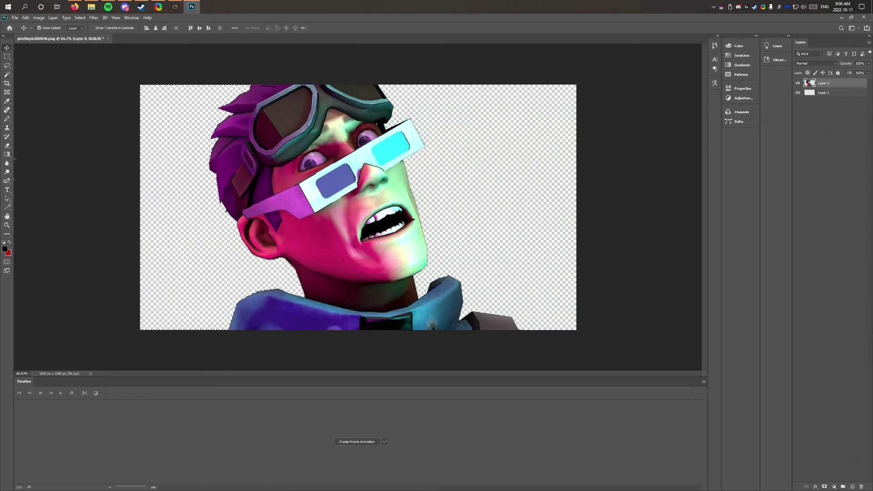
- Clear the small leftover background patch between the scout's goggles and the 3D glasses
key("z")
left_click(382, 114)
key("w")
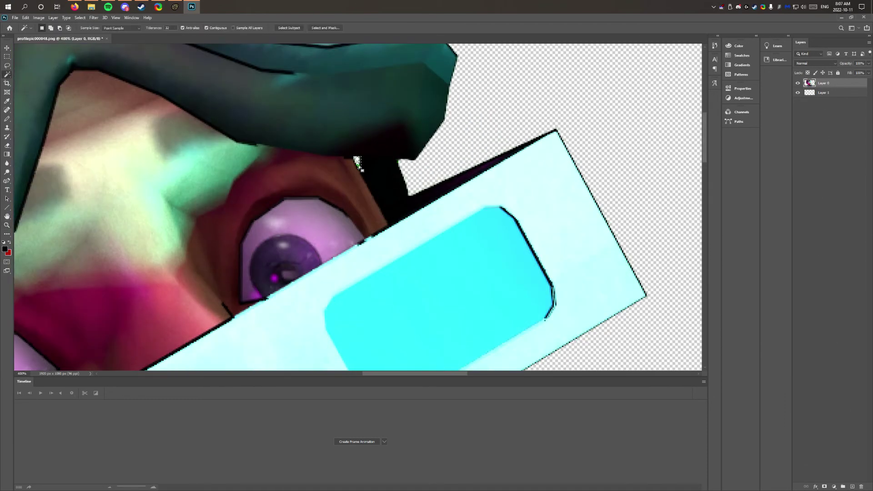
right_click(357, 162)
key("Escape")
key("z")
key("ctrl+0")
- Crop both sides of the canvas to a roughly square frame around the scout's head
key("c")
left_click_drag(71, 207, 129, 207)
left_click_drag(605, 207, 527, 207)
left_click_drag(355, 44, 355, 43)
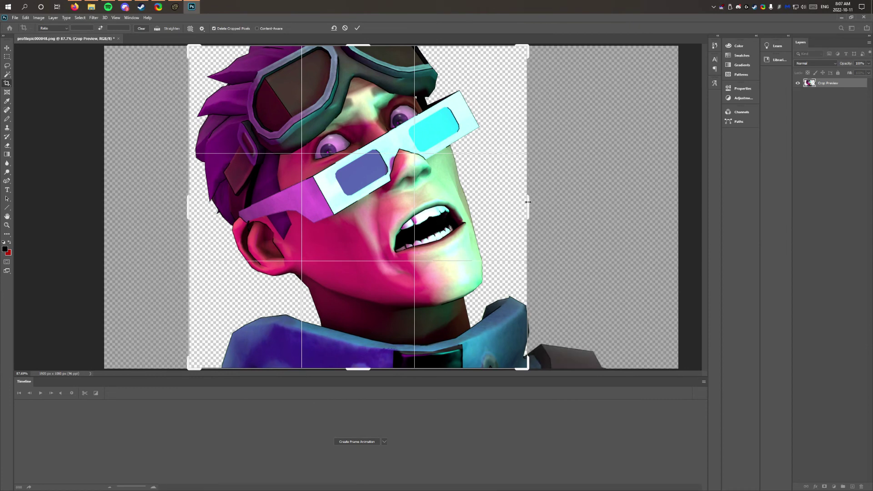
left_click_drag(528, 200, 517, 200)
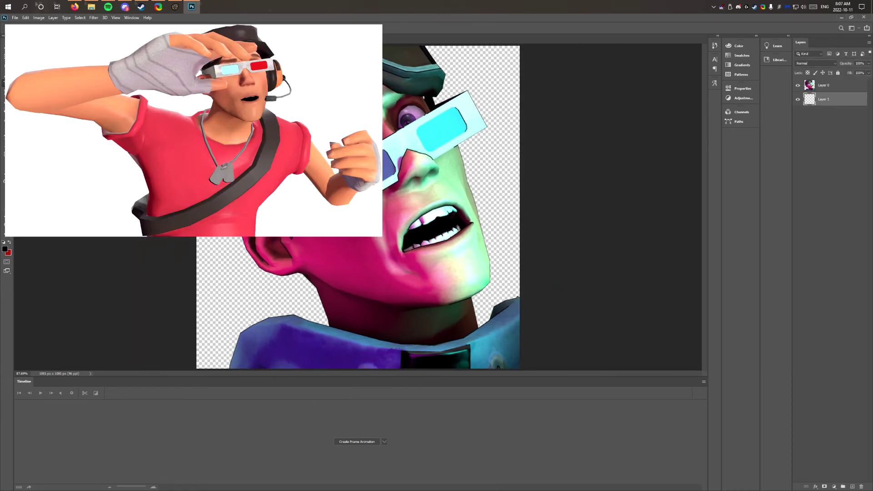
- Save the document as the Photoshop file profilepicscout.psd
key("ctrl+shift+s")
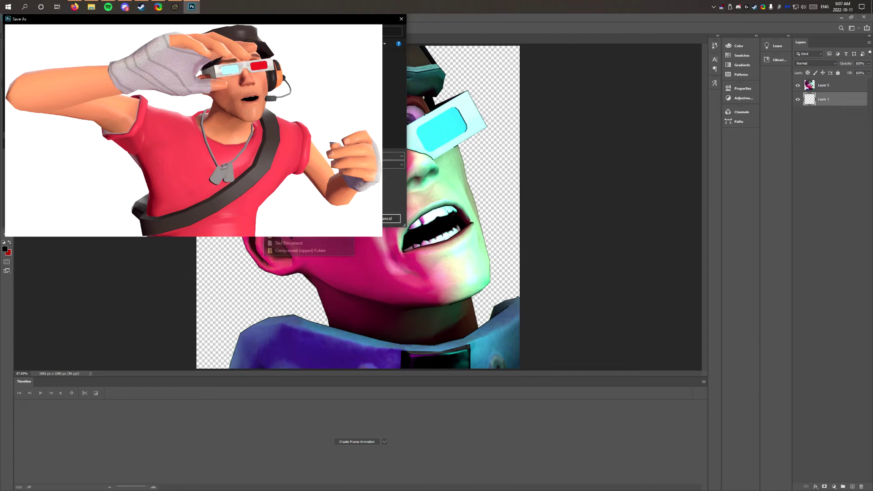
key("Return")
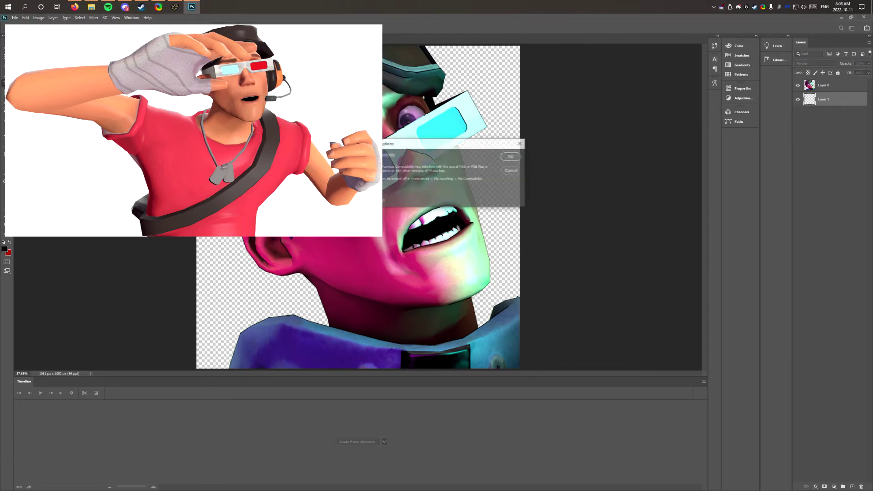
key("Return")
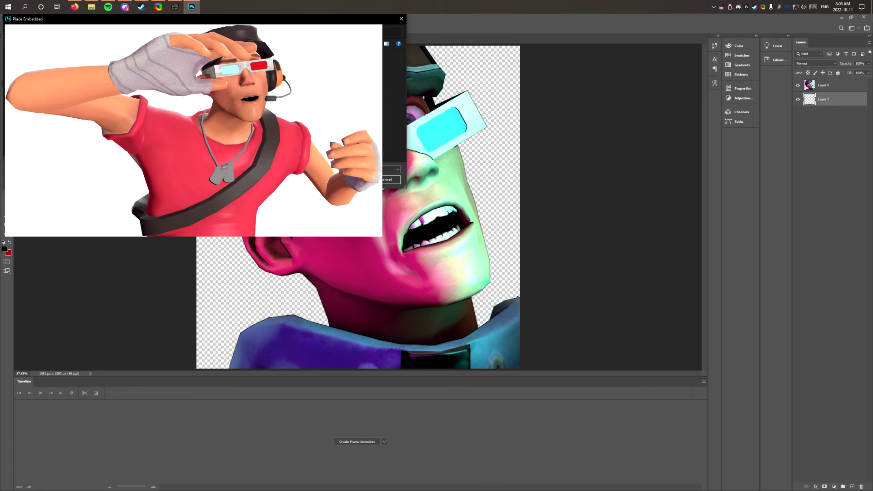
- Place the retrowave image as an embedded background behind the scout and save the document
key("Return")
key("Return")
key("c")
key("ctrl+s")
- Apply a custom Curves adjustment to Layer 0, deepening the scout's shadows and raising the highlights for more contrast
left_click(39, 17)
left_click(119, 45)
left_click_drag(660, 271, 660, 270)
left_click_drag(625, 306, 627, 311)
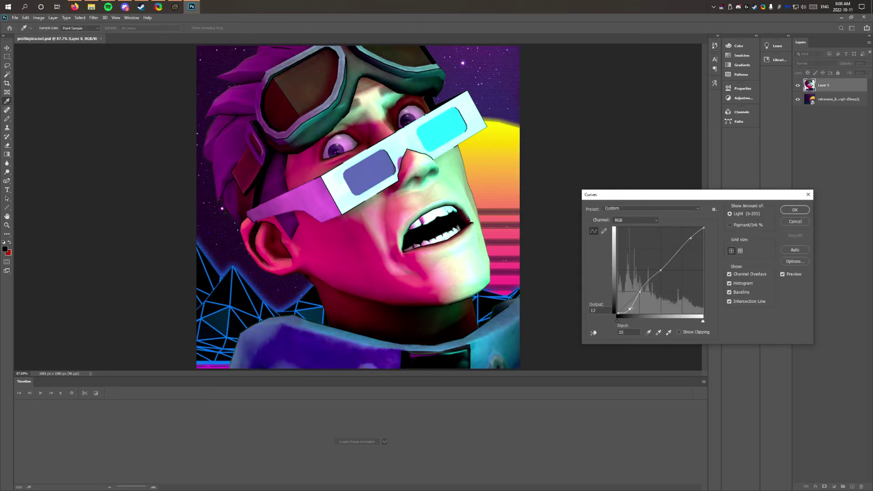
left_click(795, 211)
- Adjust the scout layer's Color Balance, shifting the highlights toward magenta with luminosity preserved
key("alt+i")
key("j")
key("b")
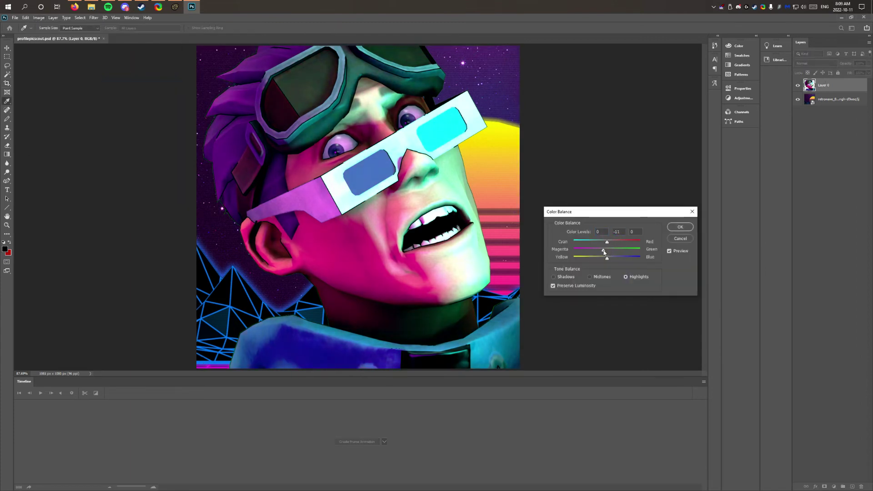
left_click(680, 227)
key("c")
right_click(837, 99)
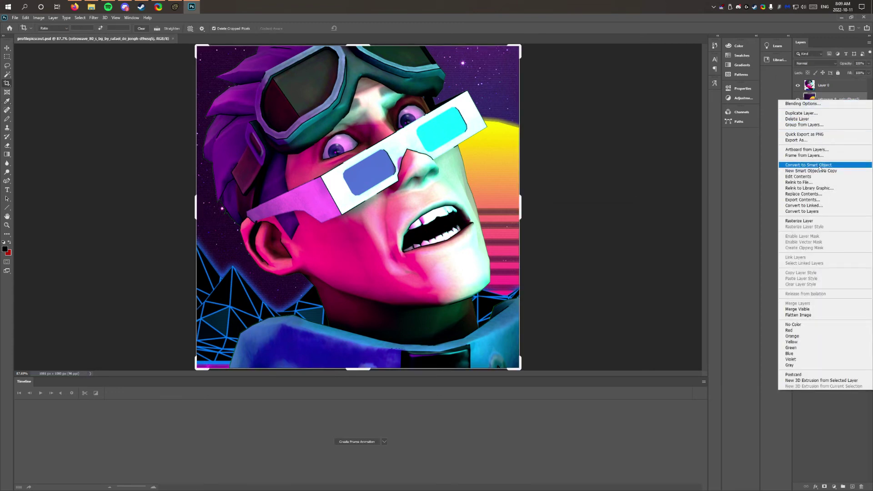
right_click(815, 85)
key("Escape")
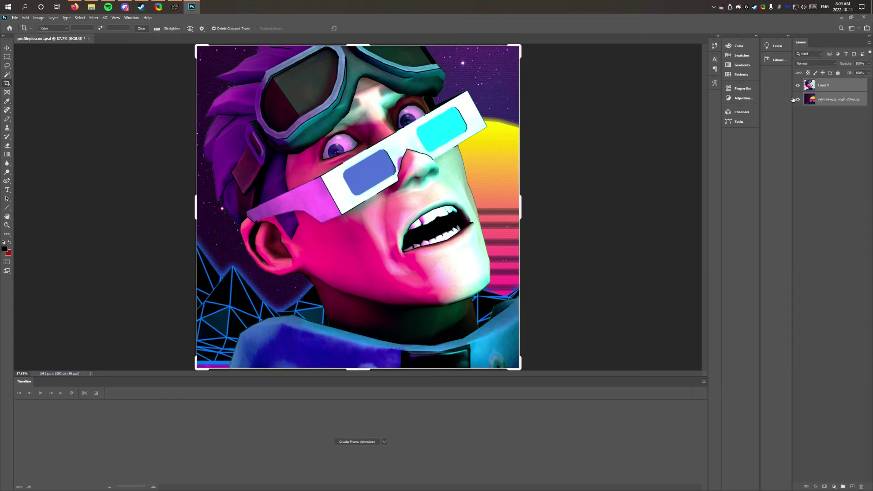
- Transform the retrowave background so its sun and mountains are centred behind the scout's head
left_click(828, 99)
key("ctrl+t")
left_click_drag(455, 195, 358, 176)
key("Return")
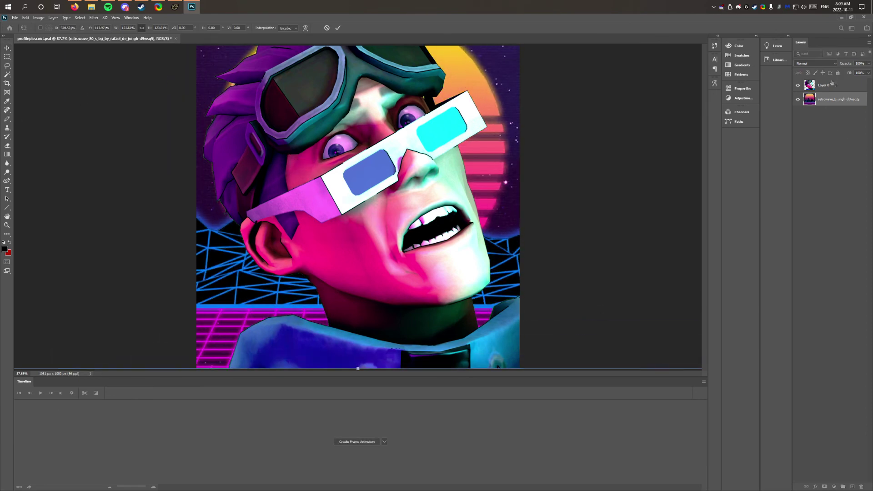
- Select the two lenses of the 3D glasses with the Magic Wand and put them together on a separate layer
key("alt+bracketright")
key("w")
right_click(358, 175)
left_click(366, 303)
key("alt+bracketleft")
left_click(438, 127)
right_click(438, 128)
left_click(460, 260)
right_click(827, 100)
left_click(814, 291)
- Bring the retrowave layer to the top of the stack and clip it to the lens layer
left_click(837, 113)
key("ctrl+shift+bracketright")
right_click(837, 85)
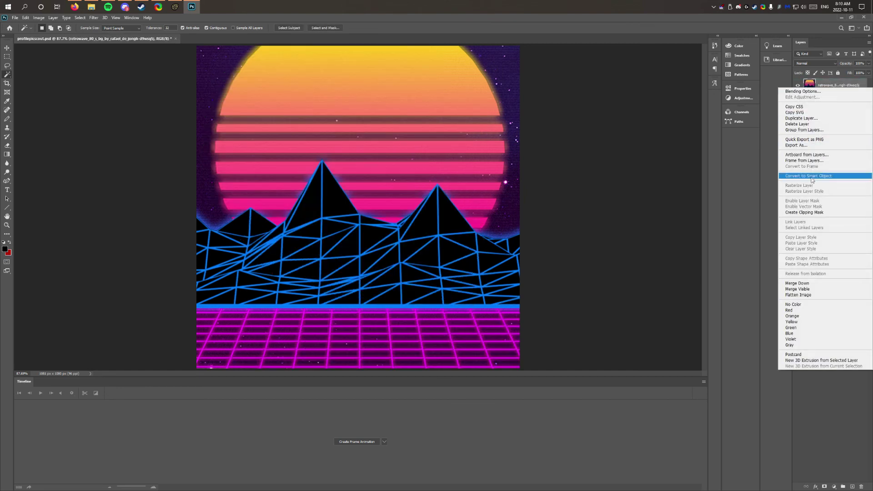
left_click(814, 178)
- Rotate the clipped retrowave image about -30 degrees and position its striped sun inside both lenses
left_click_drag(444, 213, 442, 207)
key("ctrl+t")
right_click(271, 211)
key("ctrl+minus")
key("ctrl+minus")
left_click_drag(69, 304, 109, 275)
left_click_drag(418, 191, 443, 179)
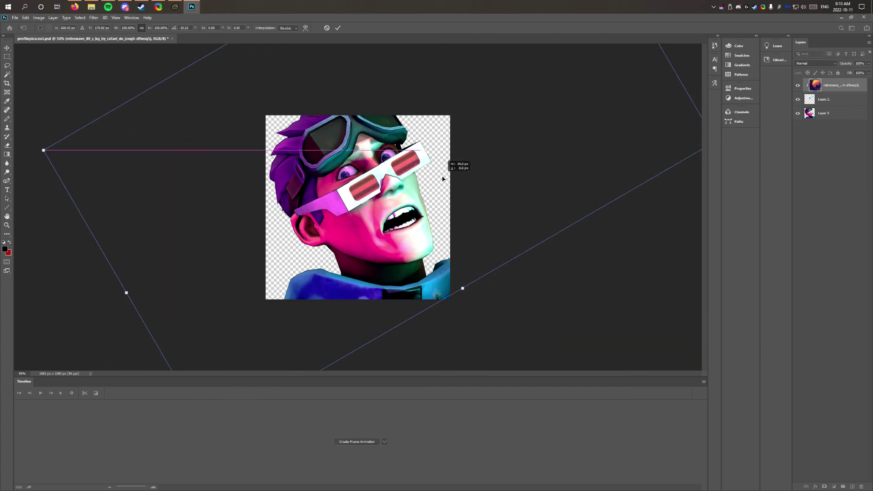
key("Return")
key("z")
key("ctrl+0")
- Add a new empty layer beneath the scout's Layer 0
left_click(823, 113)
left_click(853, 487, "ctrl")
left_click(25, 17)
left_click(59, 101)
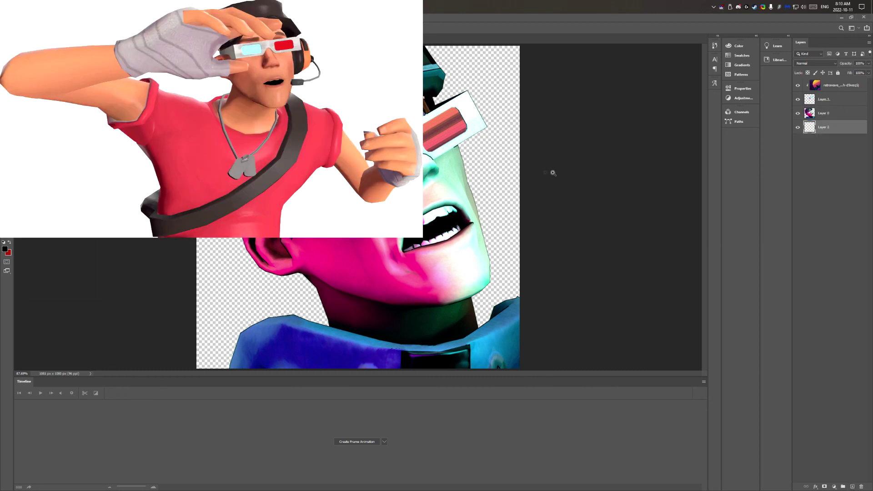
- Set up a PNG export with an image width of 1080 px and a canvas height of 1078 px
left_click(15, 17)
left_click(125, 114)
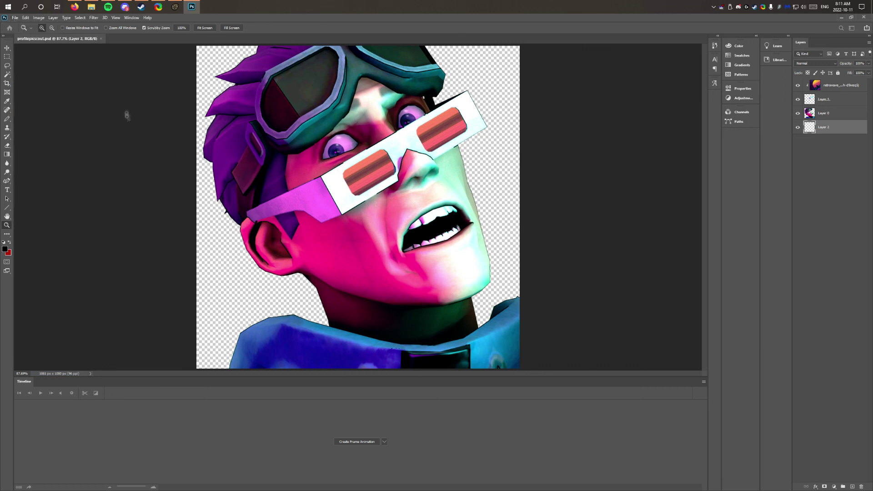
left_click(586, 199)
key("BackSpace")
type("0")
left_click(586, 256)
left_click(587, 268)
key("BackSpace")
type("8")
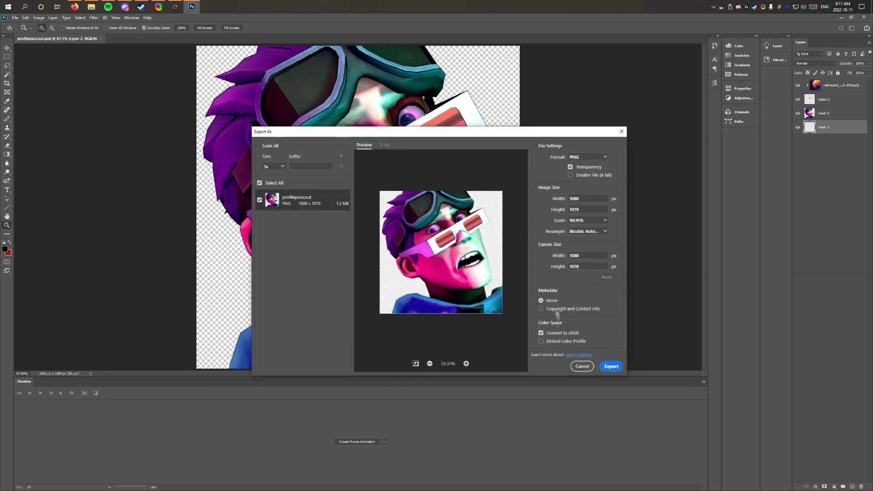
- Keep the export scale at 1x and export profilepicscout as a transparent PNG
left_click(283, 167)
left_click(284, 168)
left_click(612, 366)
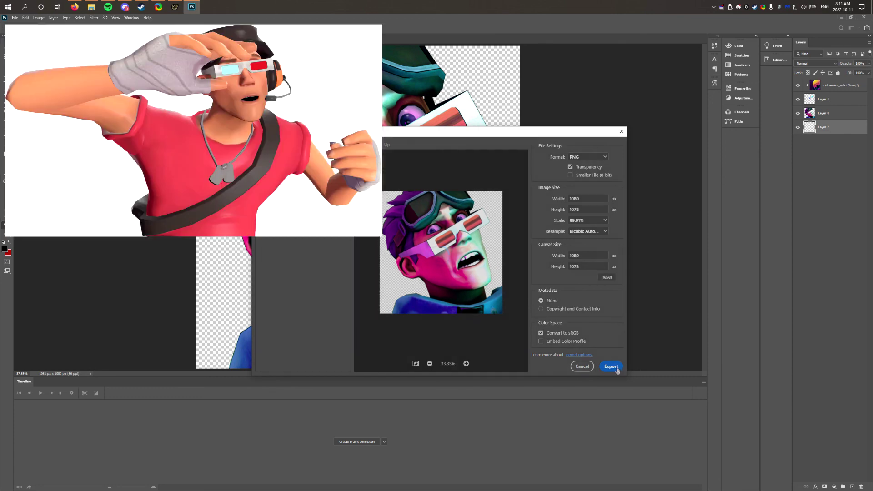